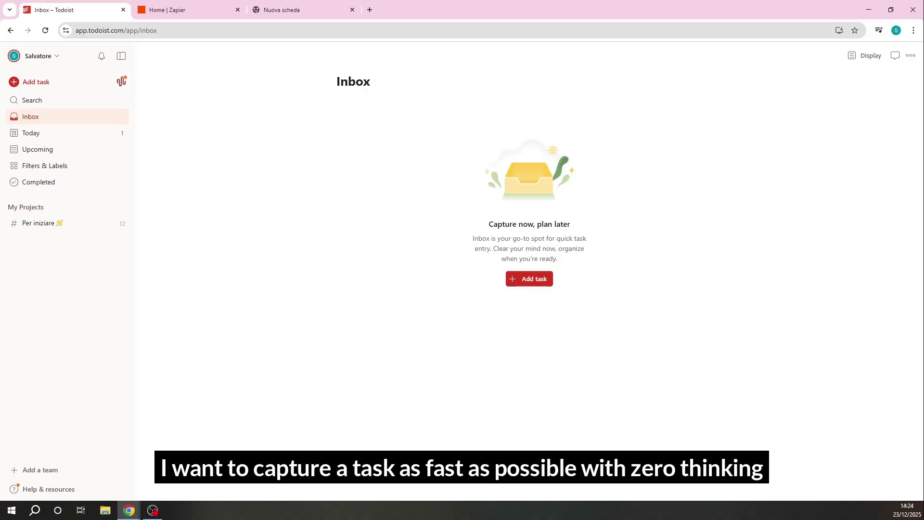
Open the bookmarked todoist Quick Capture form in the blank browser tab
click(209, 13)
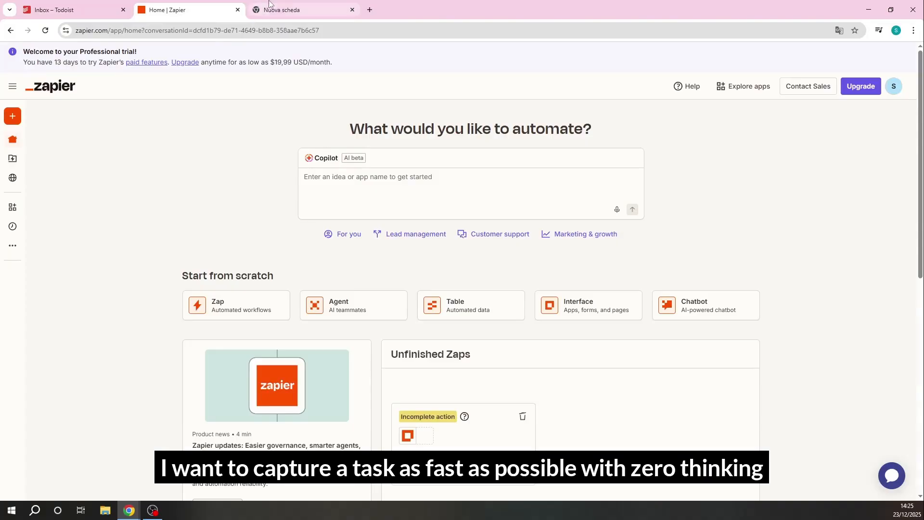
click(284, 6)
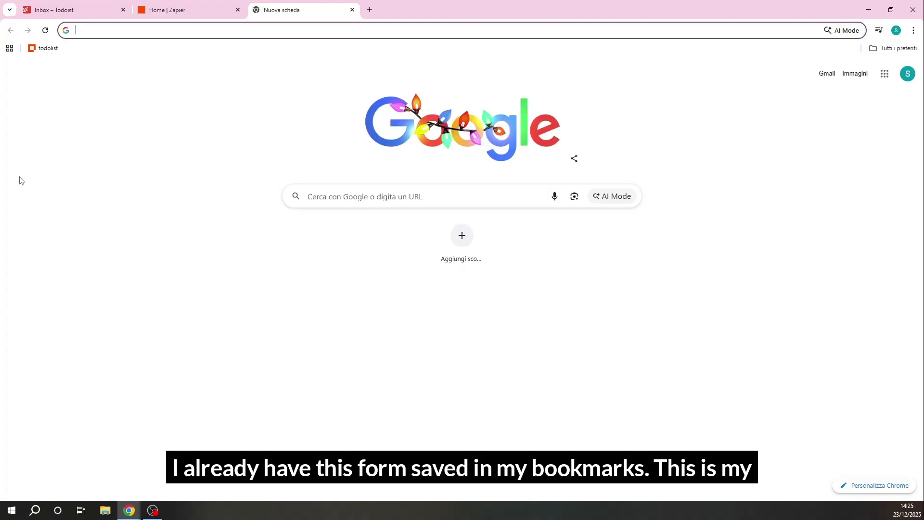
click(53, 53)
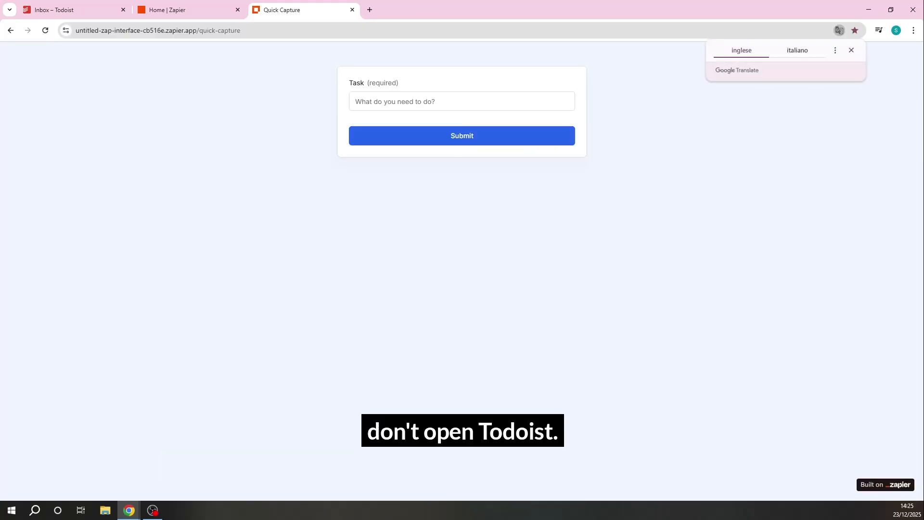
Fill the Task field with "Record the Zapier tutorial." and submit the form
click(429, 98)
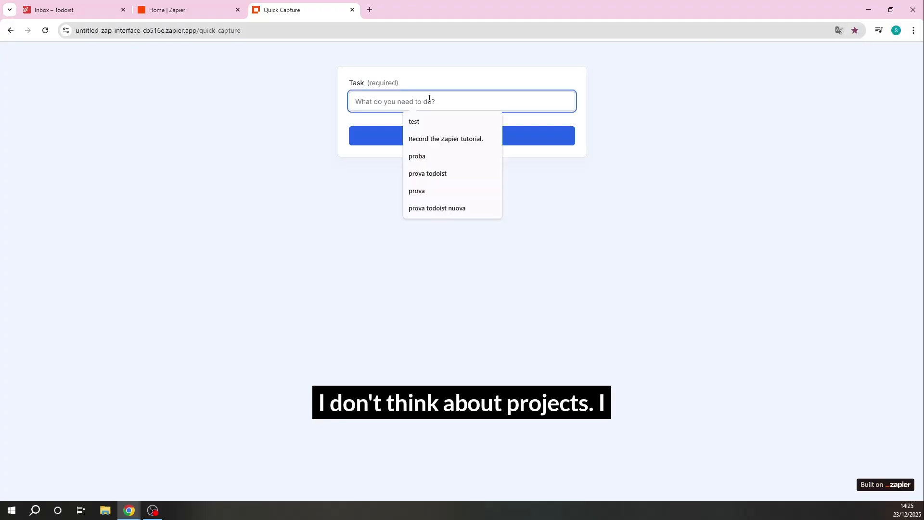
key(Down)
key(Down)
key(Return)
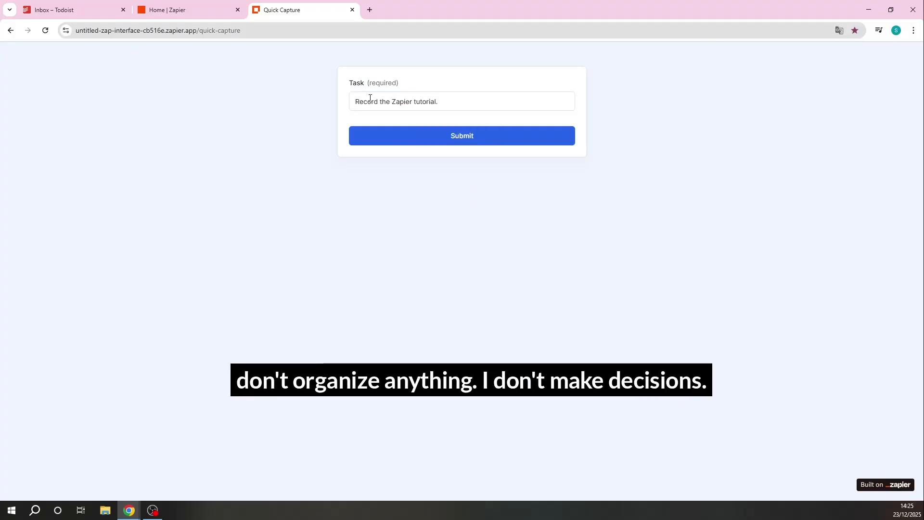
drag(436, 102, 369, 100)
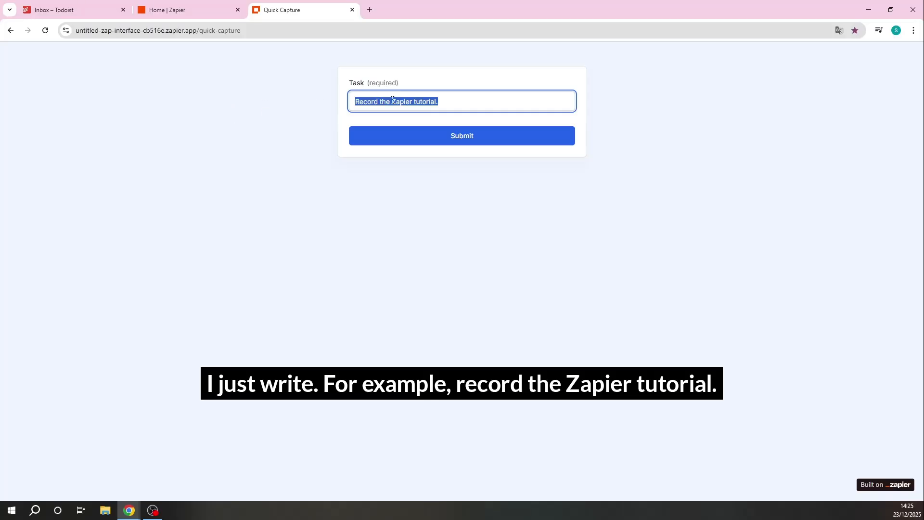
click(454, 100)
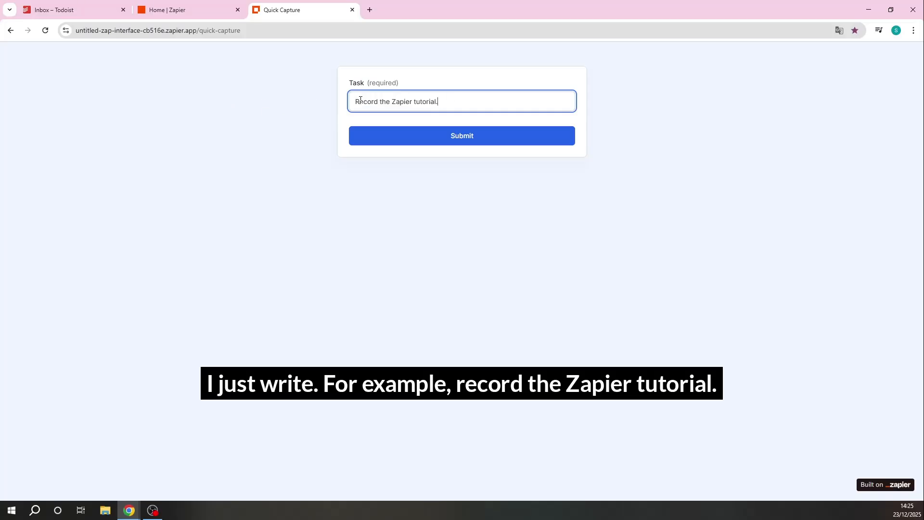
drag(356, 100, 458, 103)
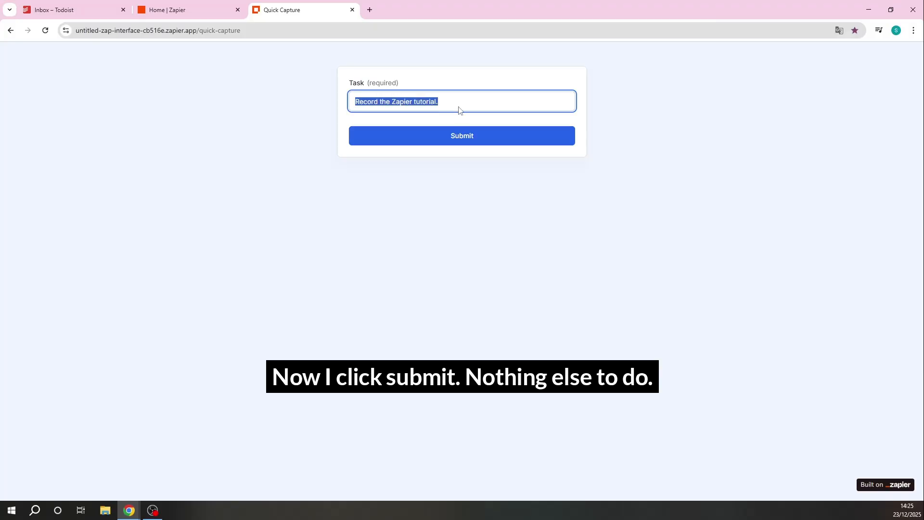
click(462, 141)
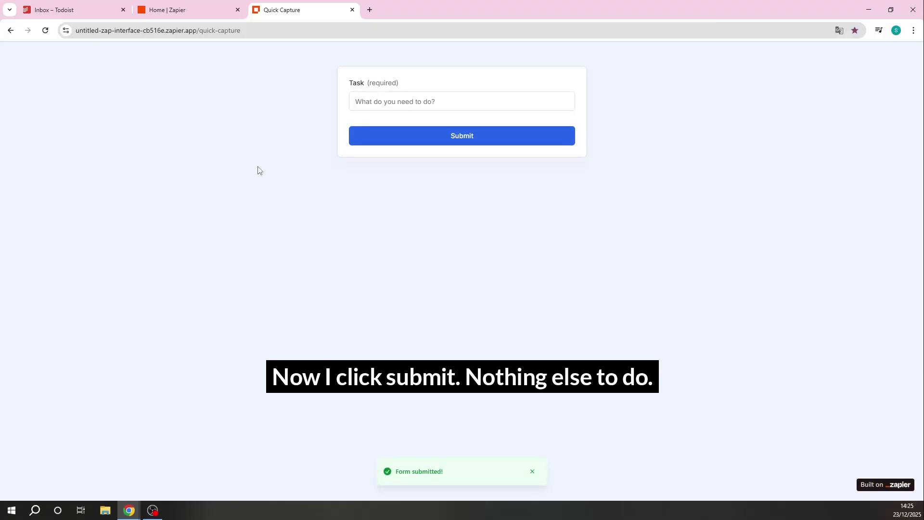
Switch to Todoist, check the Inbox for the submitted task, and view its details before closing them
click(75, 6)
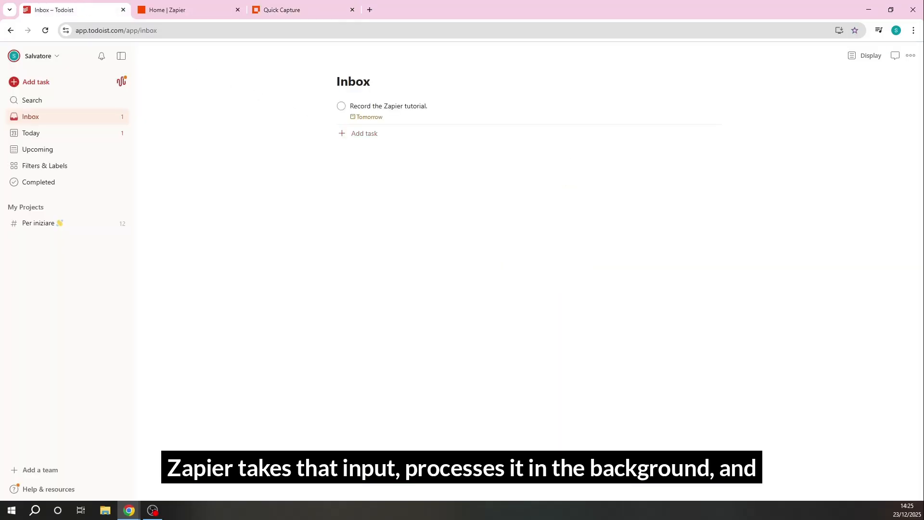
drag(316, 107, 507, 123)
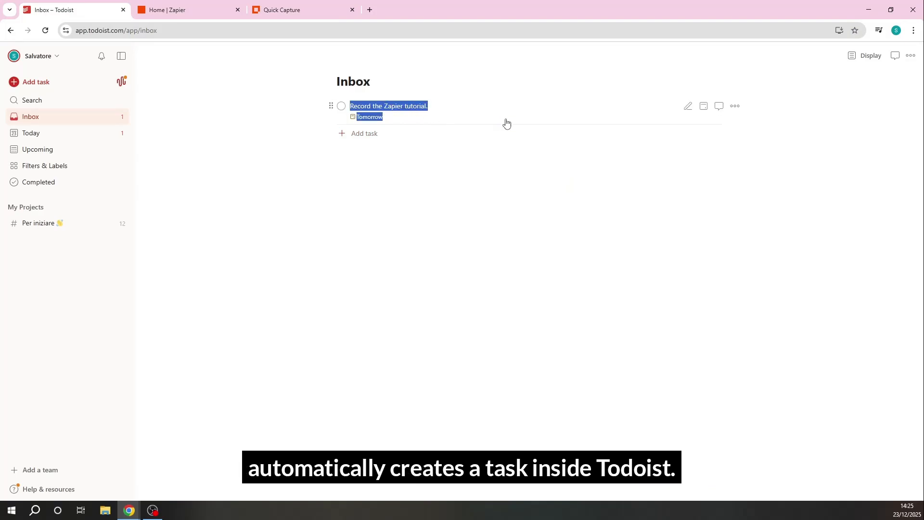
click(200, 171)
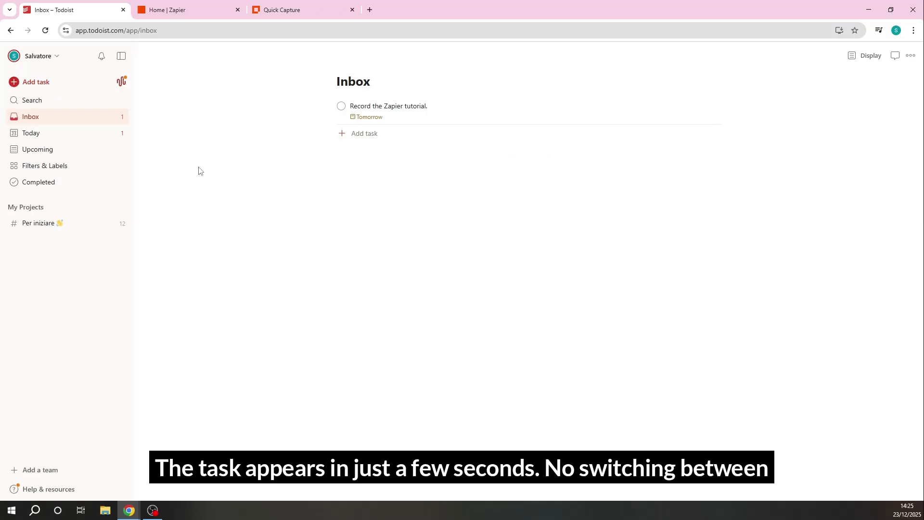
click(413, 106)
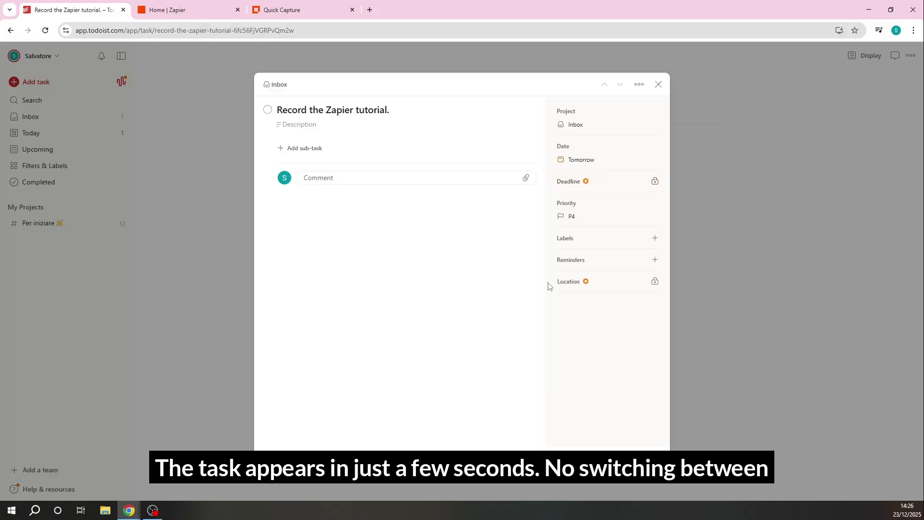
click(662, 88)
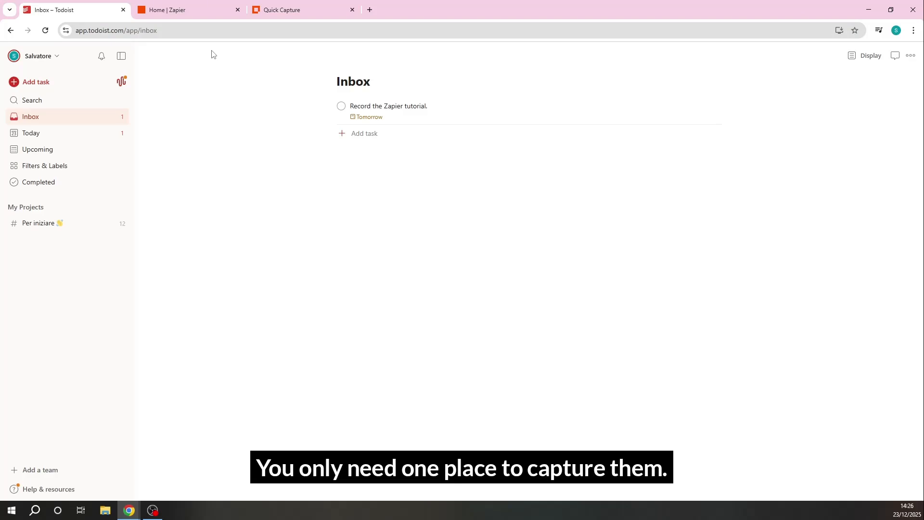
Switch to Zapier and create a new interface from a blank form
click(193, 7)
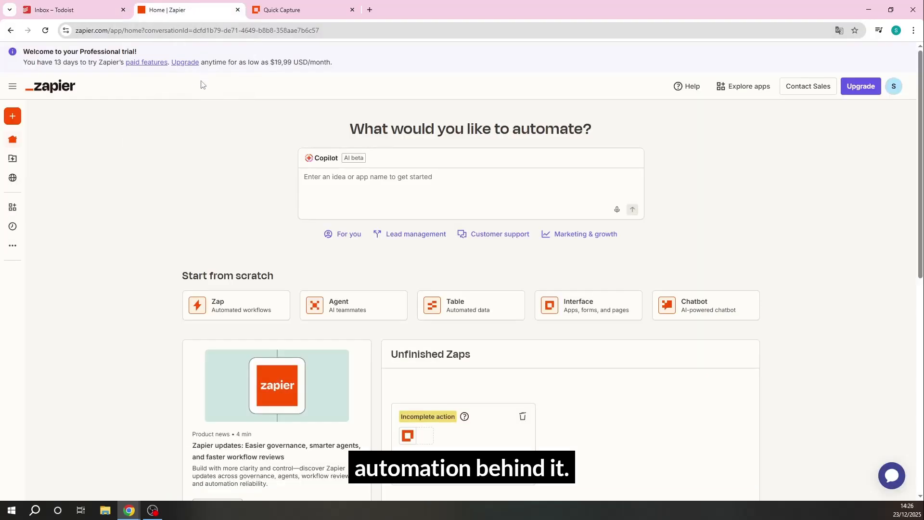
mouse_move(33, 163)
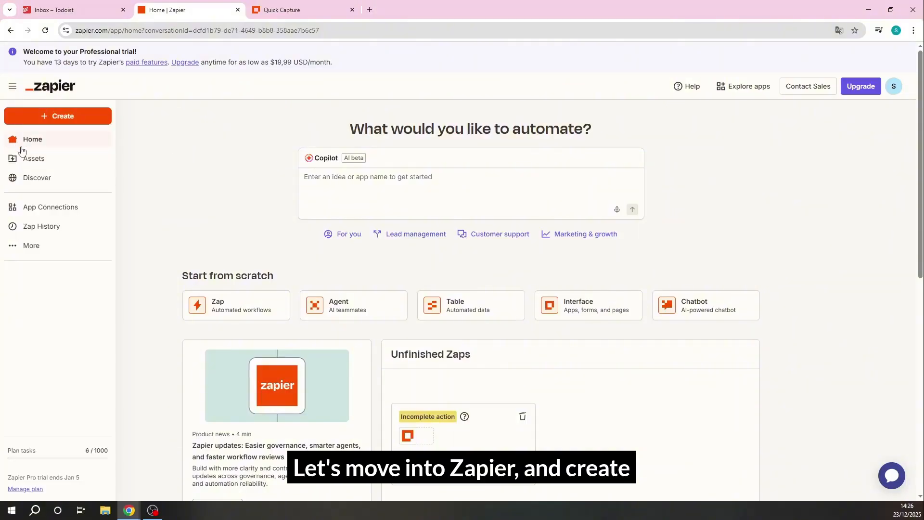
click(30, 159)
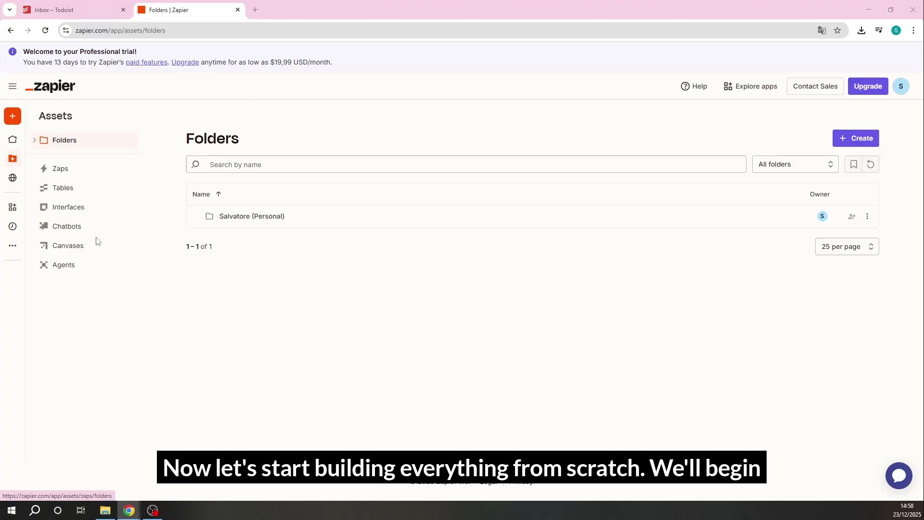
click(68, 207)
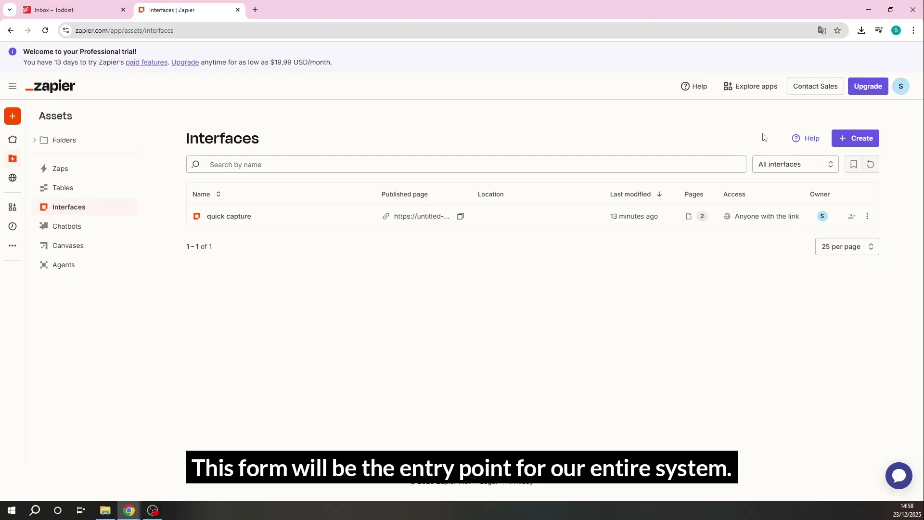
click(858, 142)
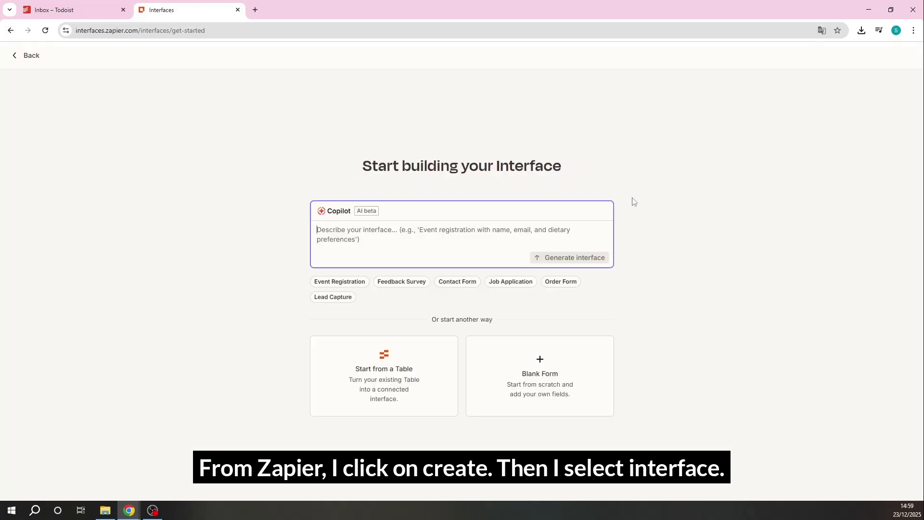
click(540, 363)
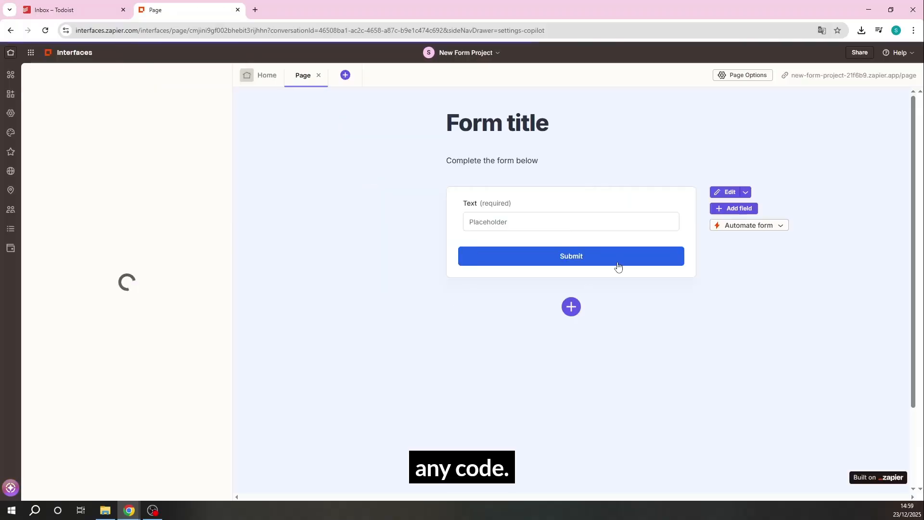
Set the placeholder of the form's text field to "What do you need to do?"
click(583, 210)
click(727, 289)
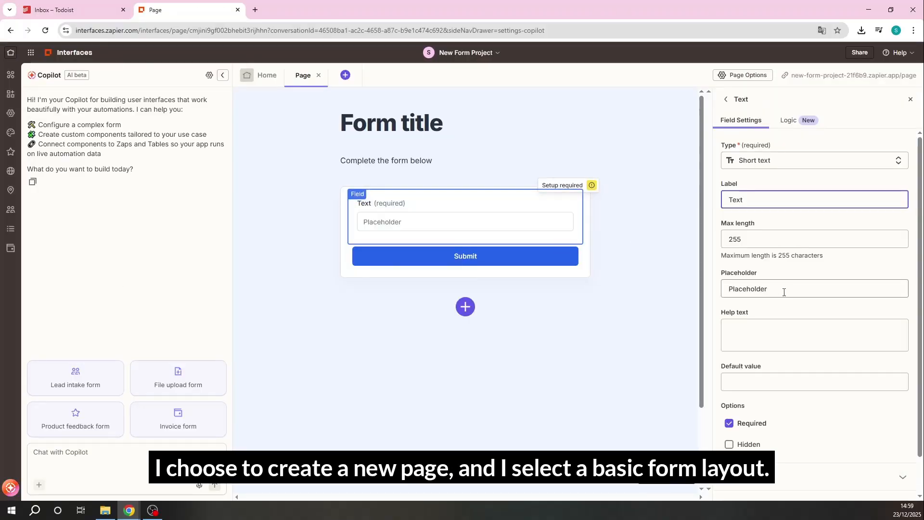
key(ctrl+a)
text(What do you need to do?)
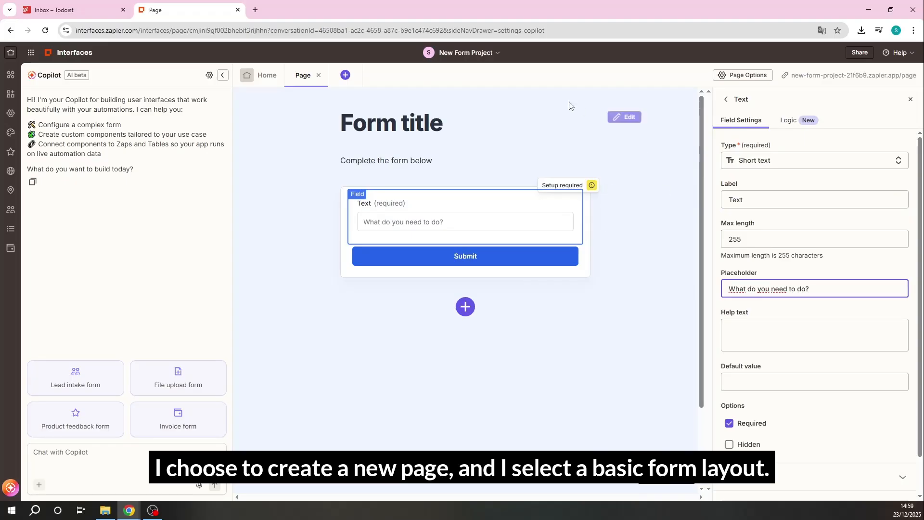
Rename the form page as "Quick page" in its page options and save the change
click(302, 75)
click(739, 75)
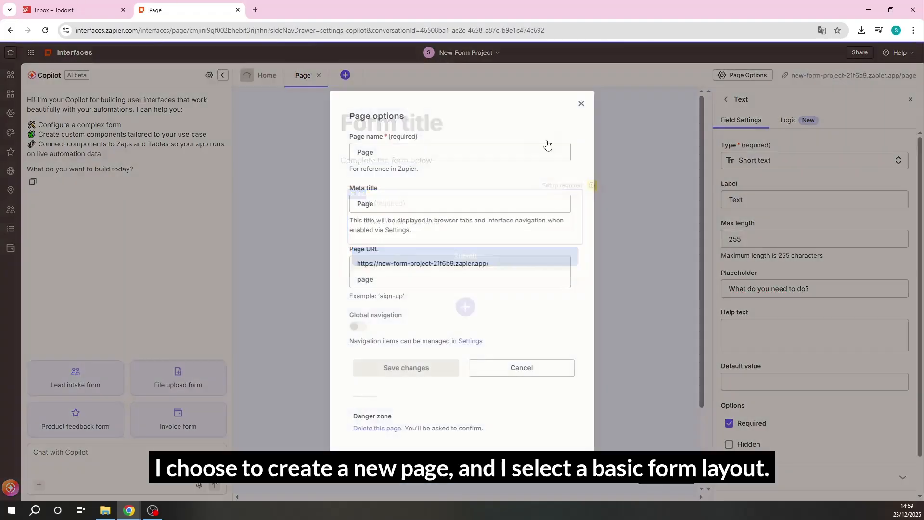
text(Q)
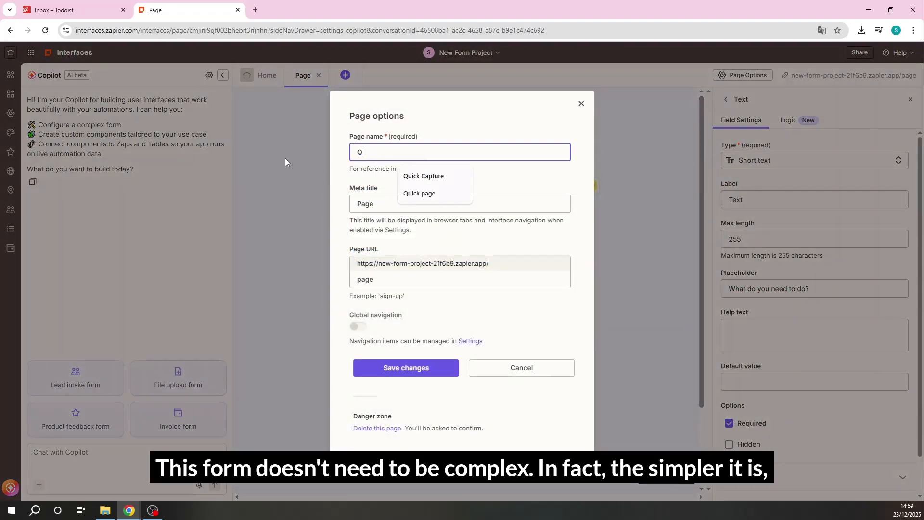
text(uick page)
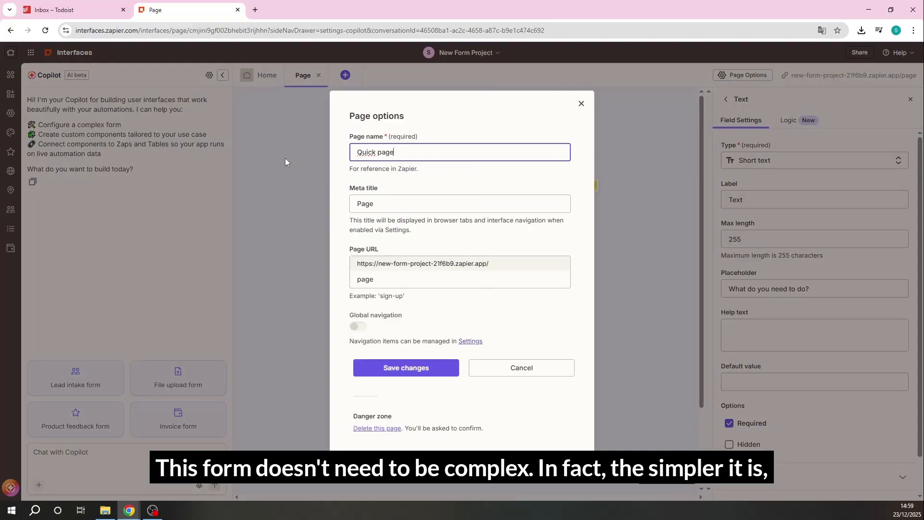
click(404, 368)
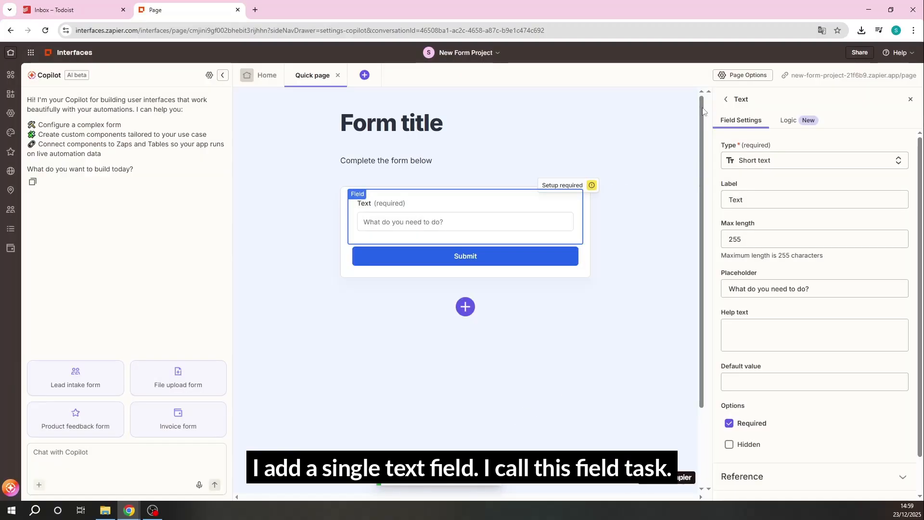
click(860, 52)
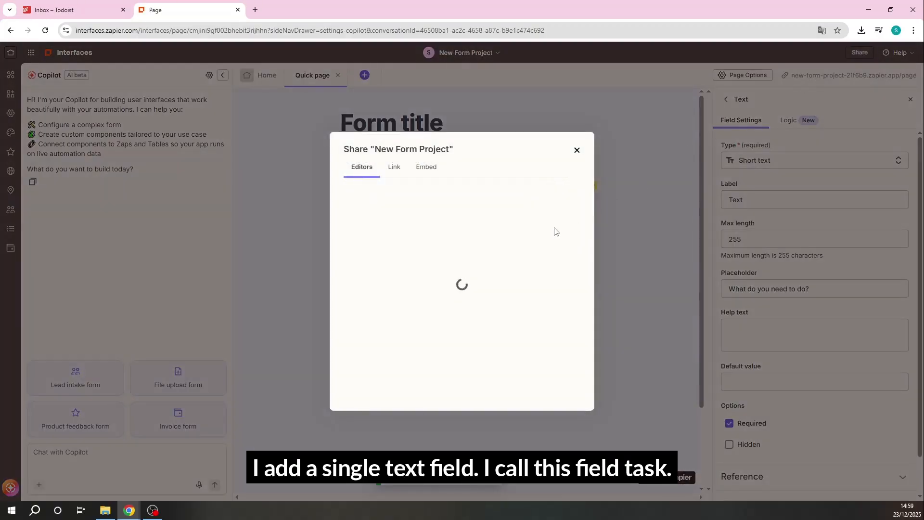
click(466, 385)
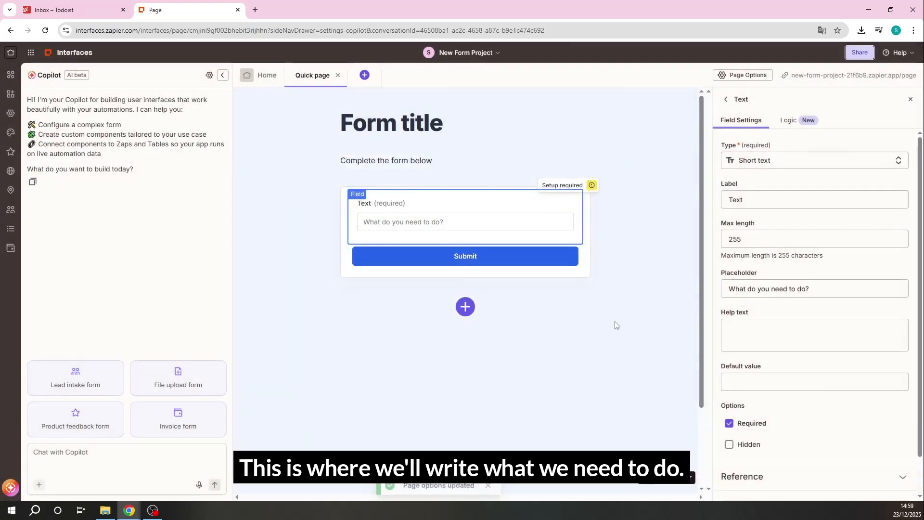
click(611, 363)
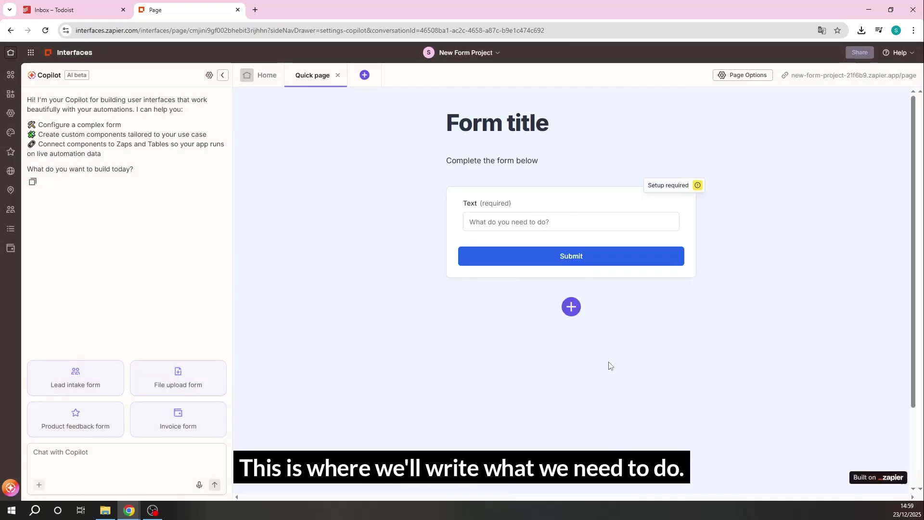
Change the form's heading text to "todolist", keeping its header formatting
click(482, 123)
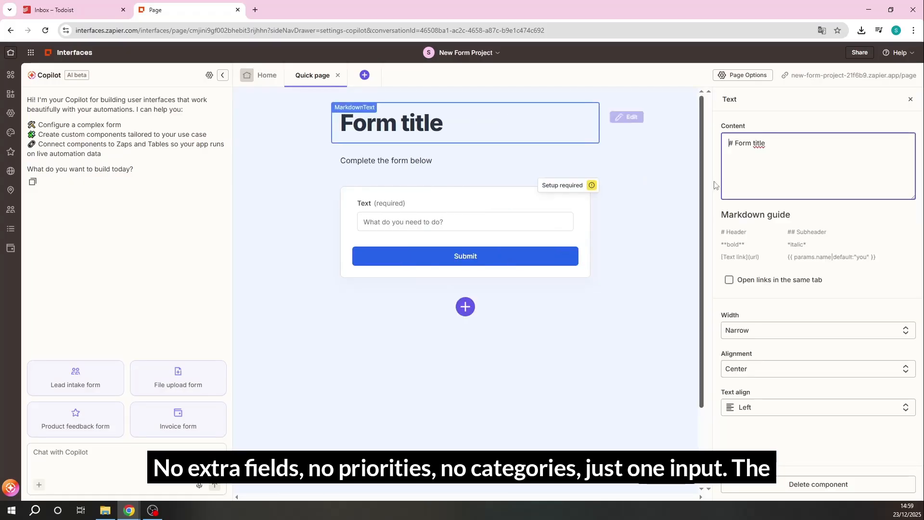
drag(788, 150, 735, 149)
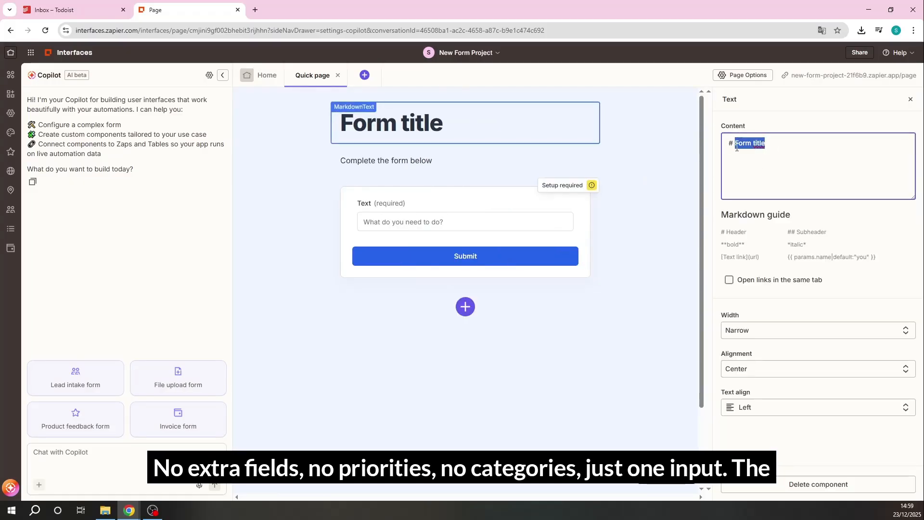
text(todolist)
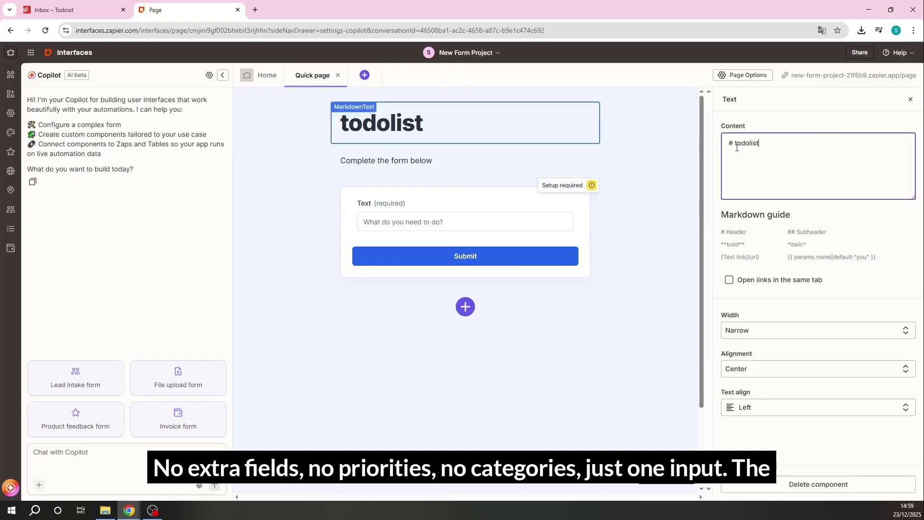
click(660, 271)
click(859, 55)
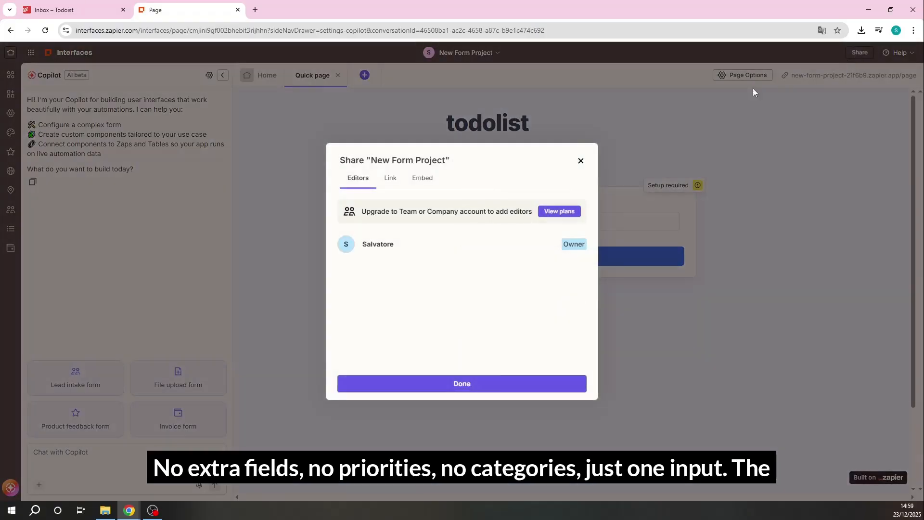
click(487, 384)
Glance at the Todoist Inbox, then leave the form editor for Zapier's list of interfaces
click(47, 4)
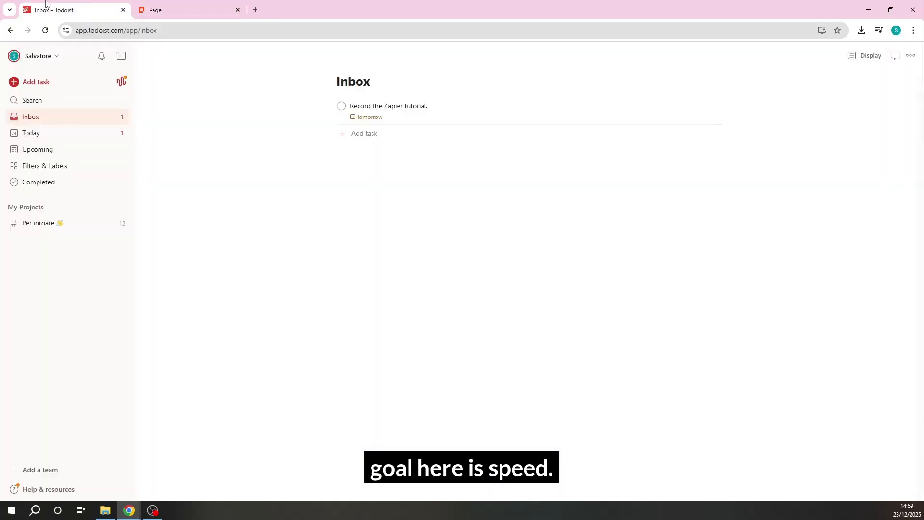
click(152, 8)
click(72, 53)
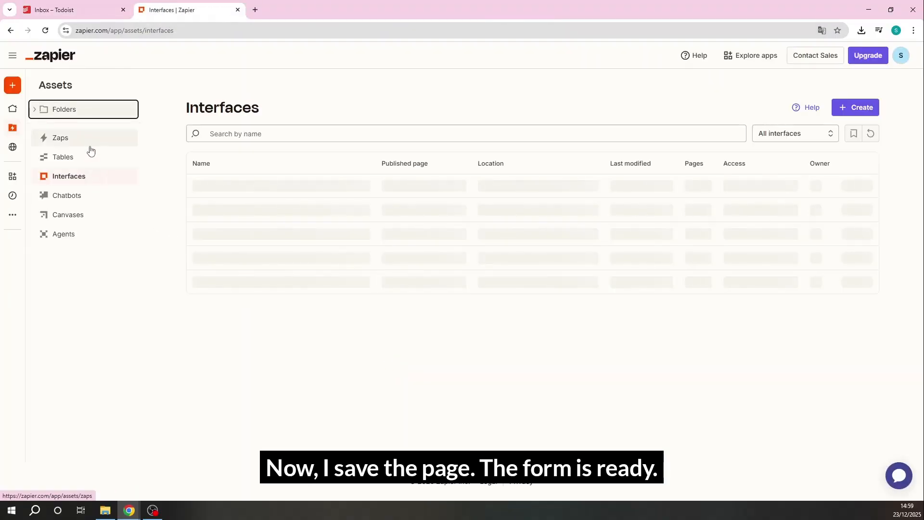
Go to the list of Zaps and create a new Zap
click(87, 176)
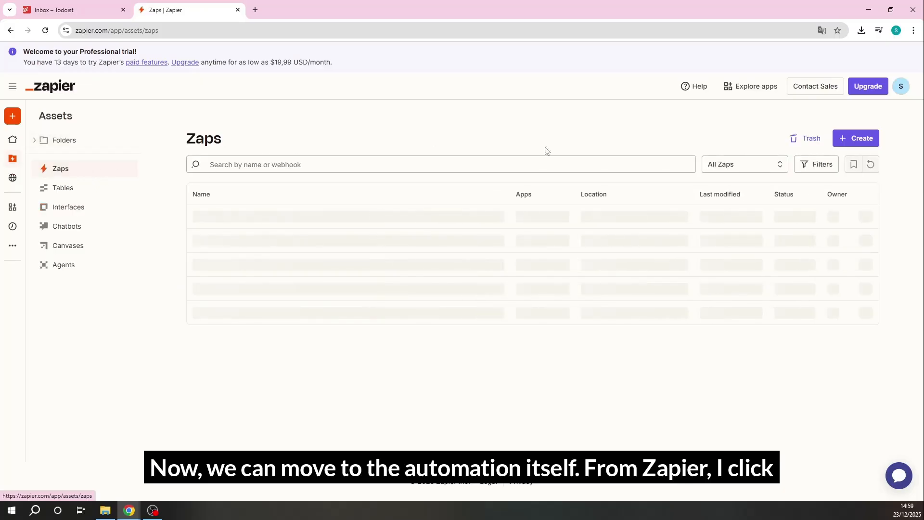
click(860, 145)
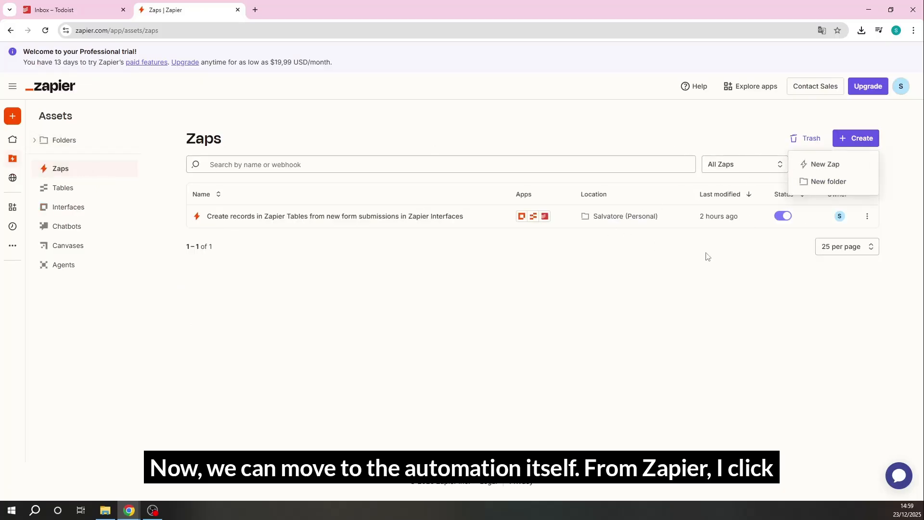
click(826, 164)
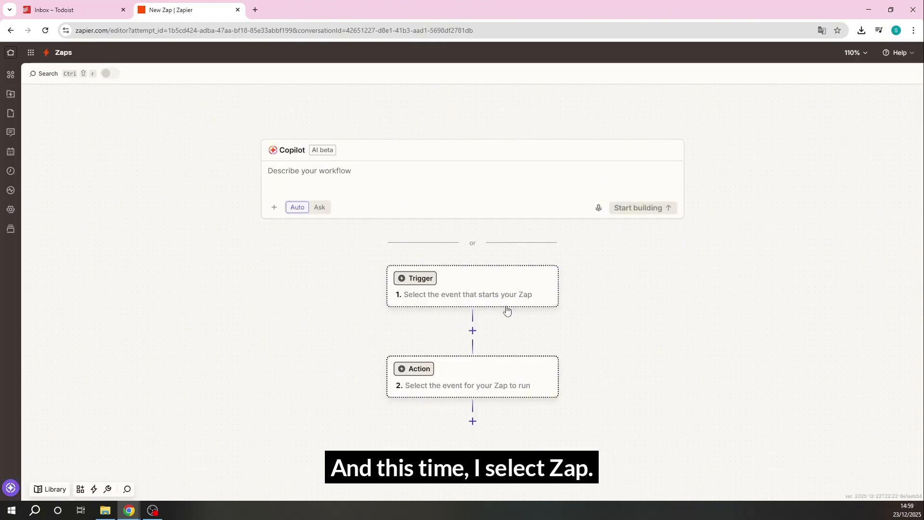
Set the Zap's trigger to Zapier Interfaces with the Form Submission Created event and continue to its configuration
click(491, 276)
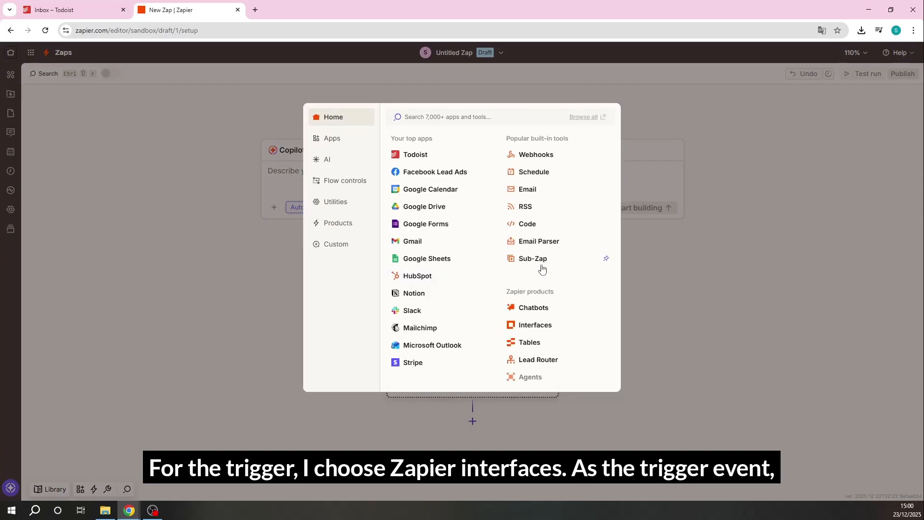
click(535, 325)
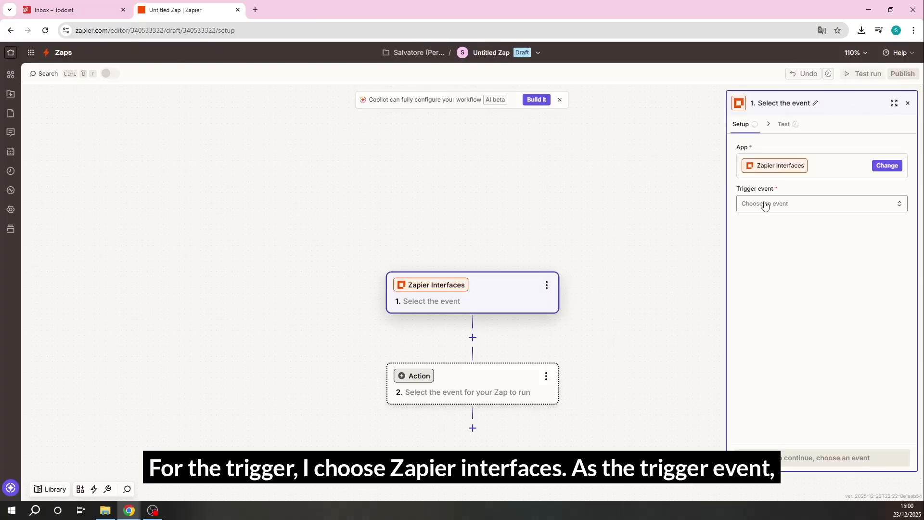
click(850, 204)
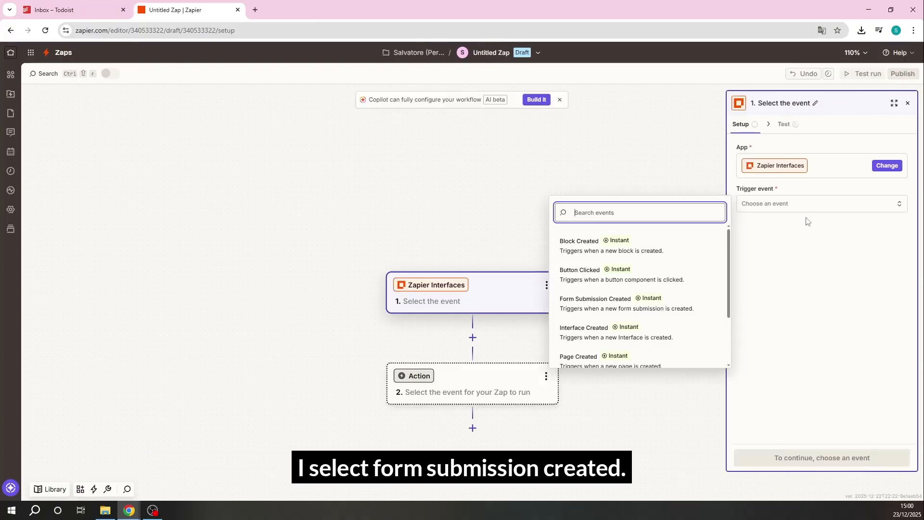
click(602, 302)
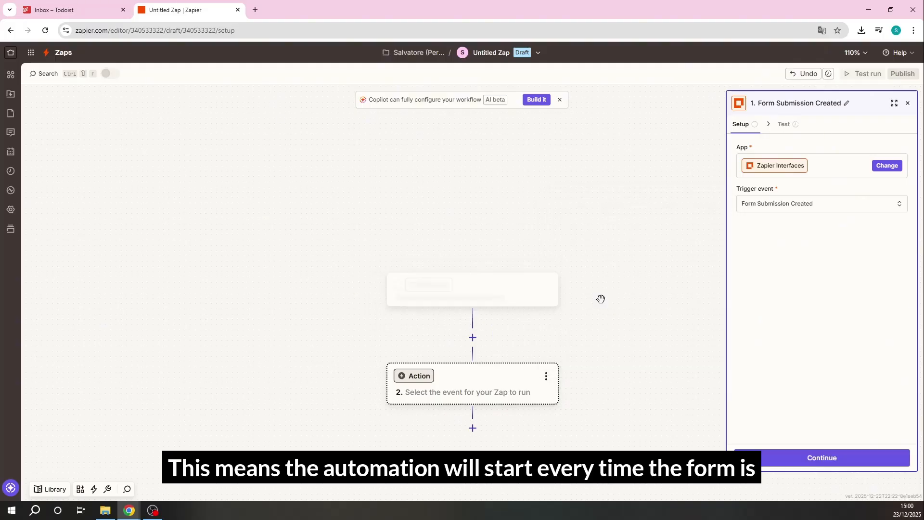
click(787, 458)
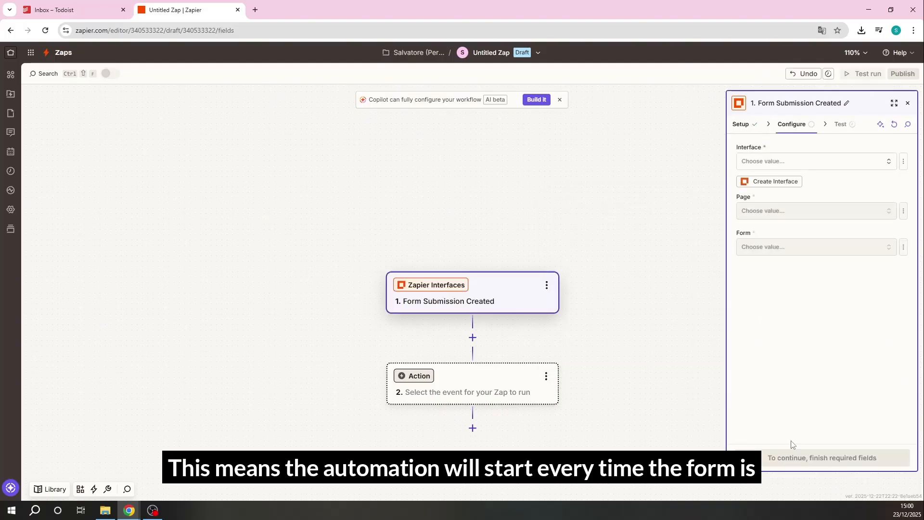
Configure the trigger with the "quick capture" interface, the "Quick Capture" page and that page's form, and continue to testing
click(794, 163)
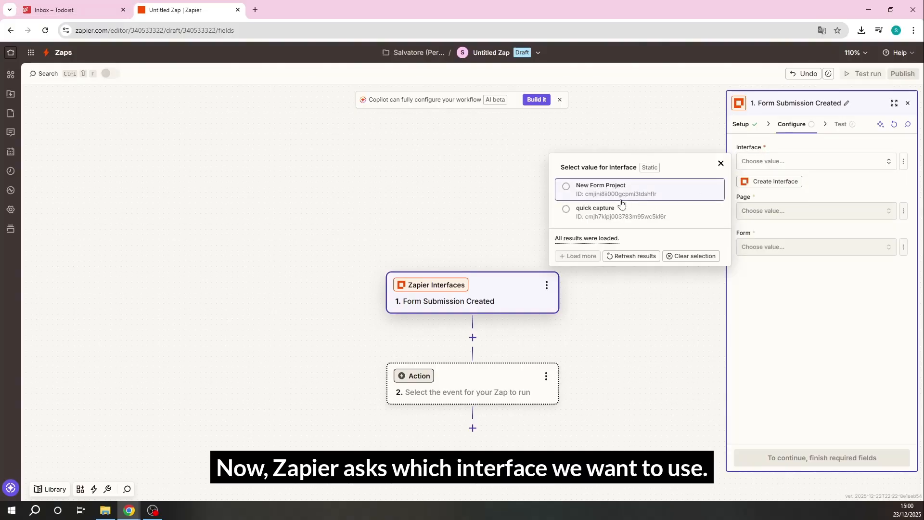
click(595, 208)
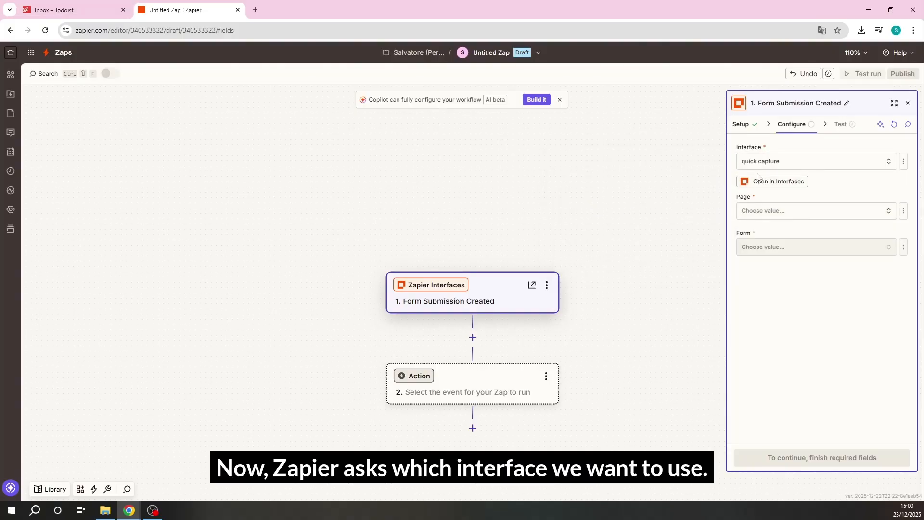
click(809, 214)
click(607, 258)
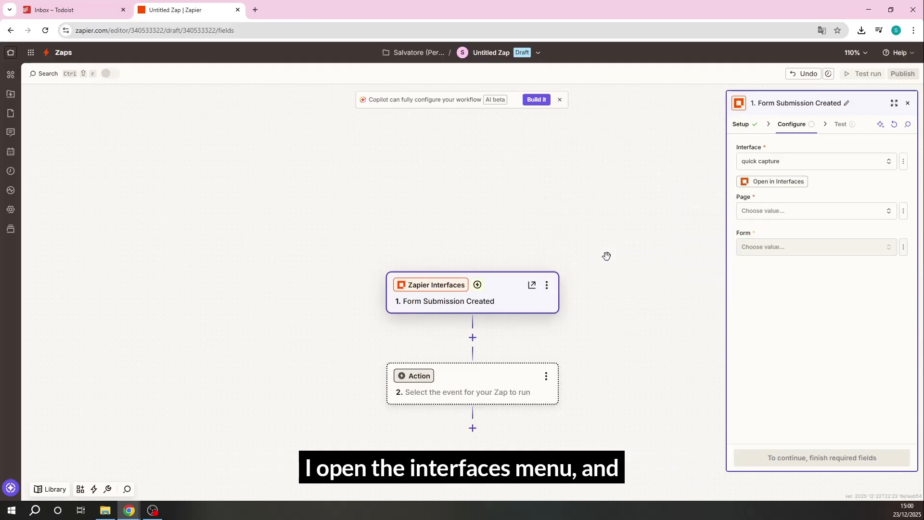
click(804, 250)
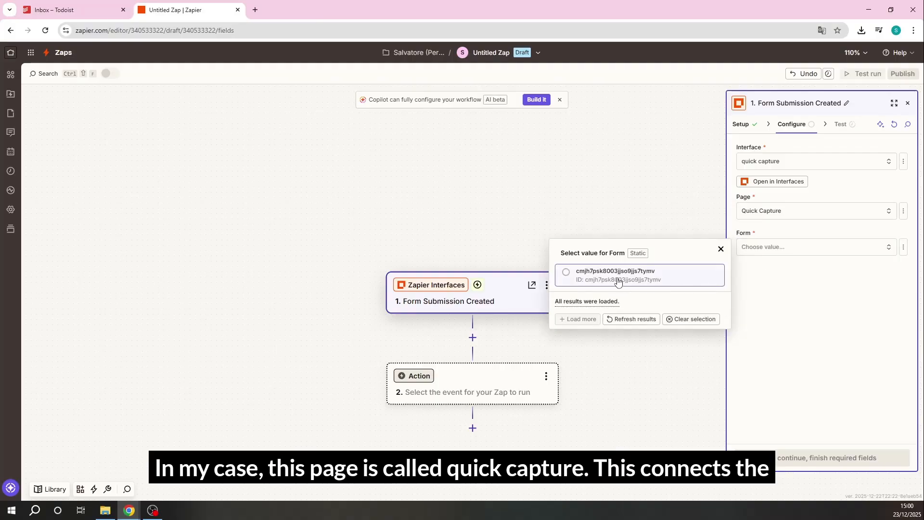
click(618, 282)
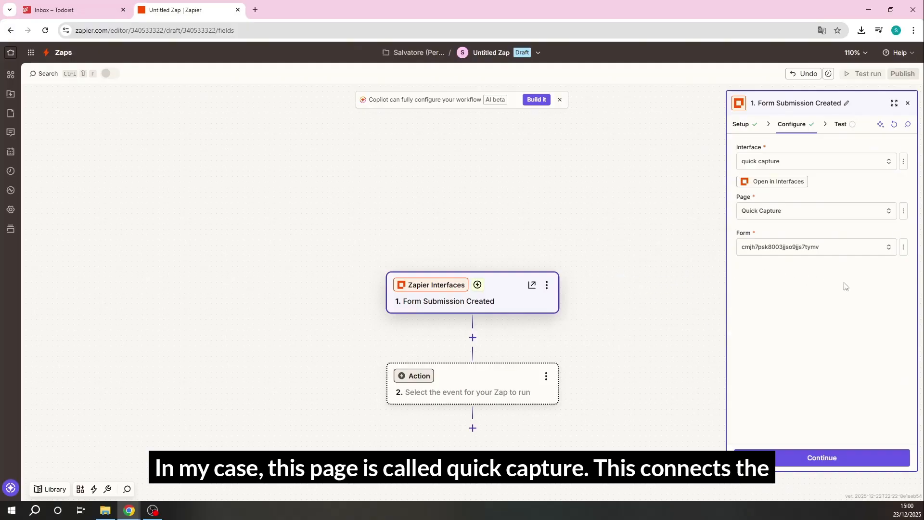
click(834, 461)
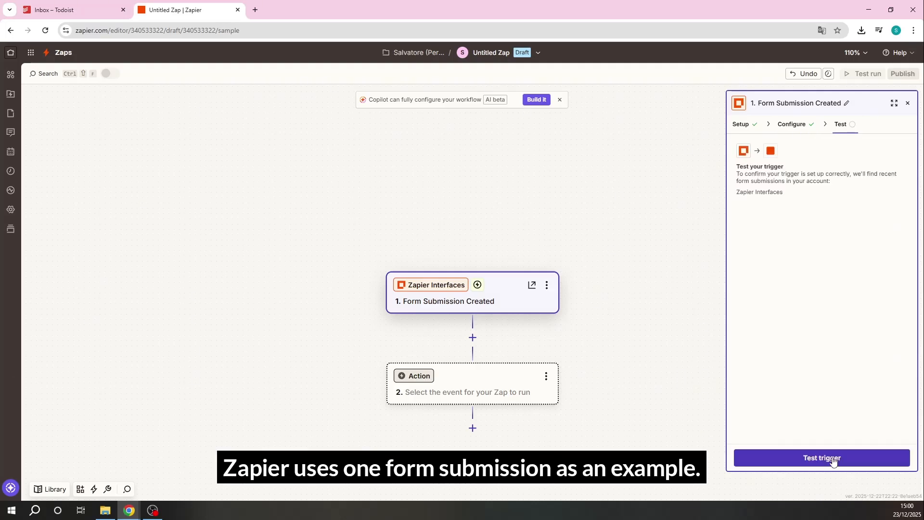
Test the trigger, continue with the Form Submission A record, and dismiss the app picker for the second step
click(834, 460)
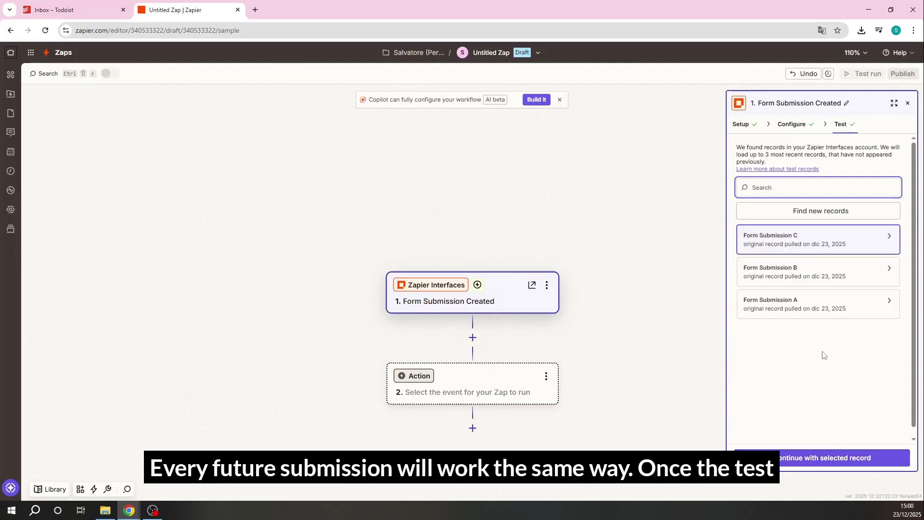
click(838, 314)
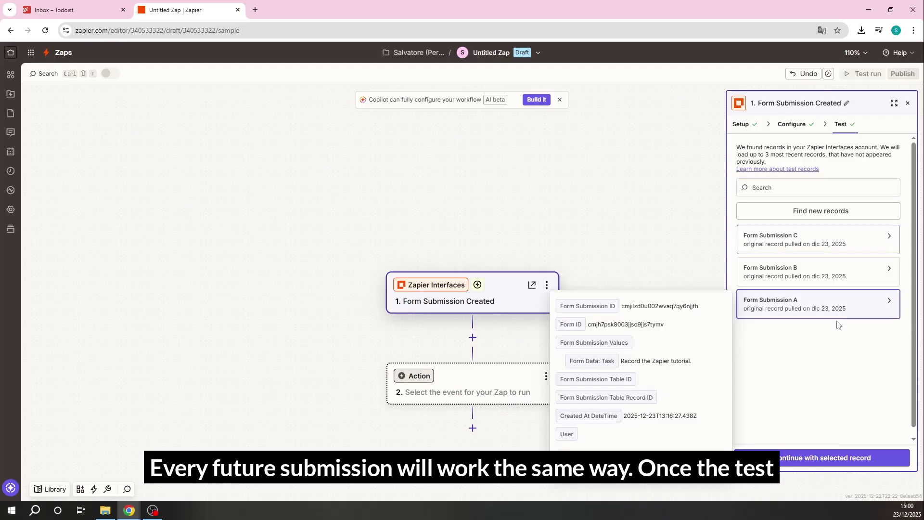
click(828, 464)
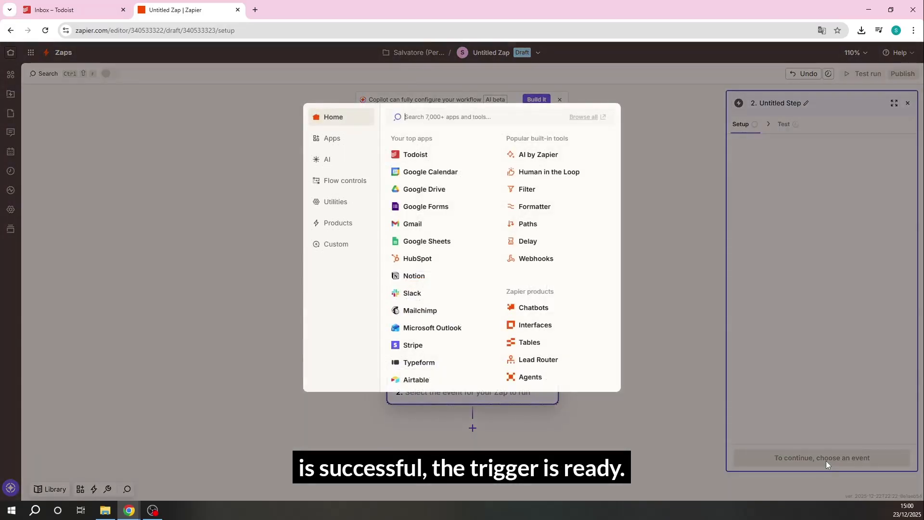
click(651, 151)
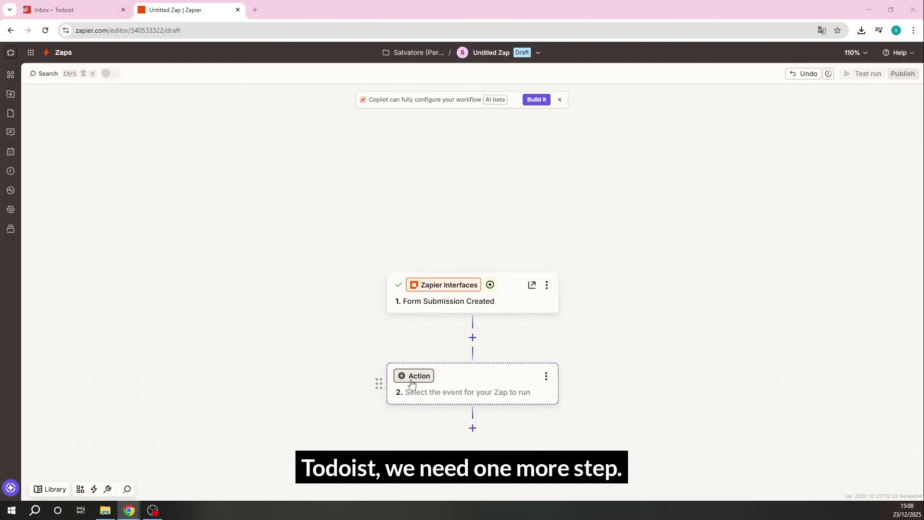
Set the Zap's second step to Zapier Tables with the Create Record event and continue to its configuration
click(471, 385)
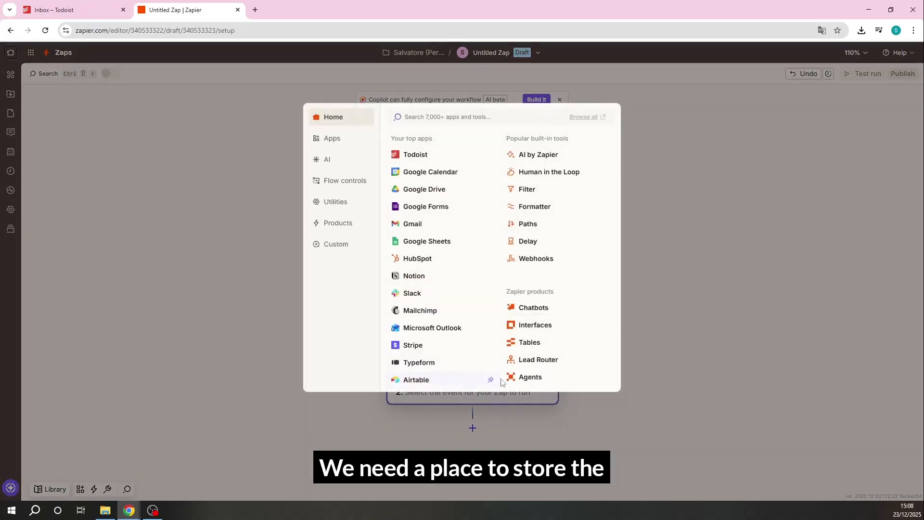
click(532, 342)
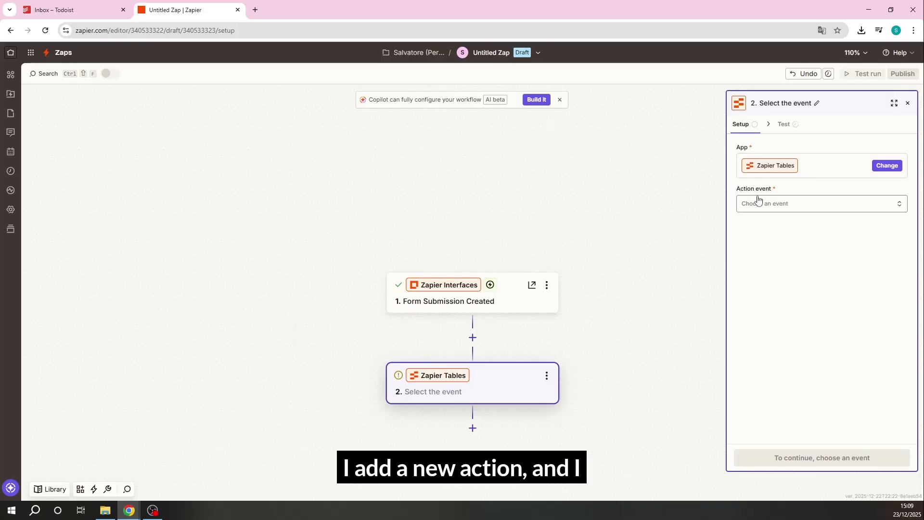
click(797, 206)
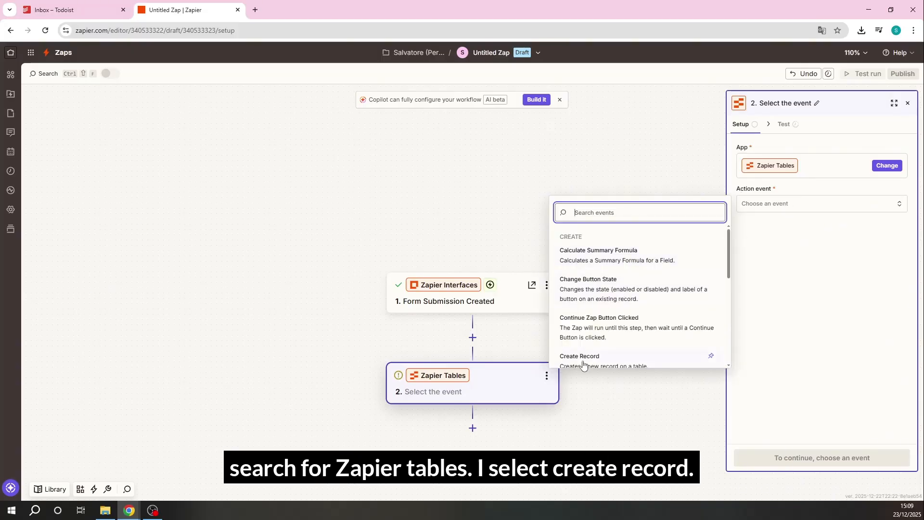
scroll(582, 362, down, 2)
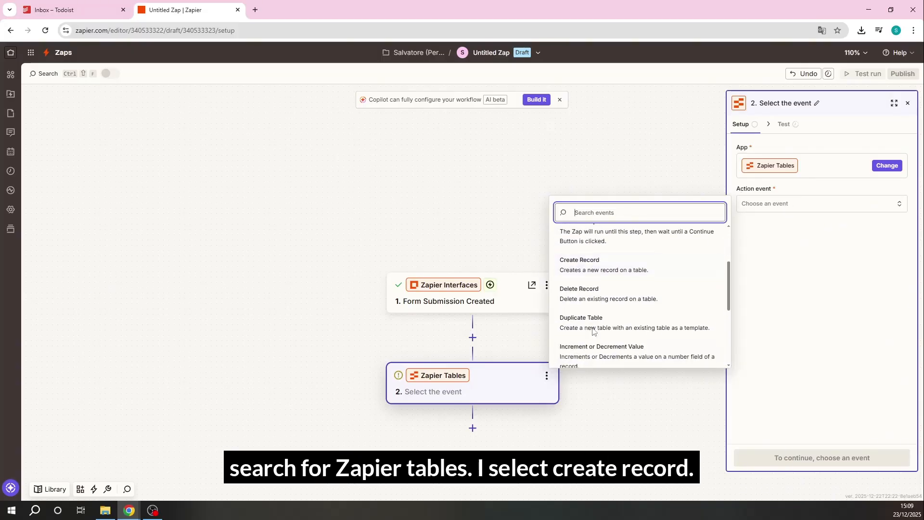
click(585, 266)
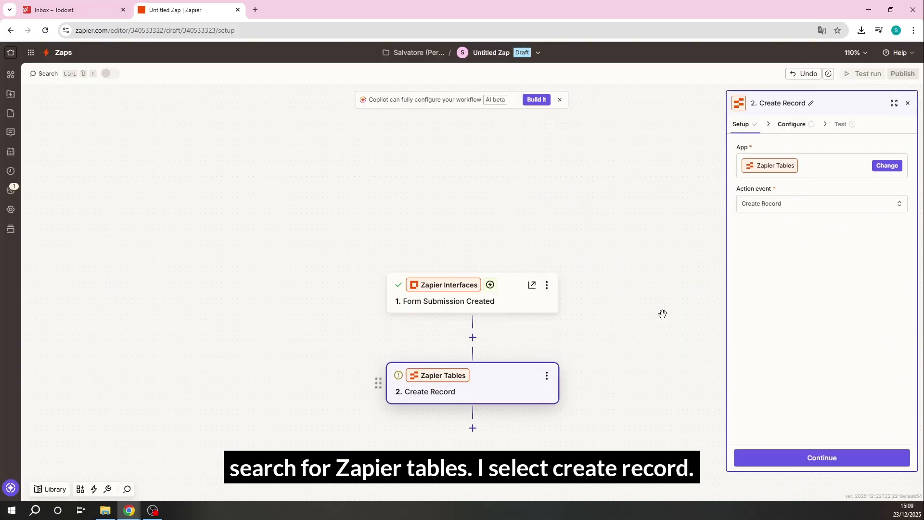
click(789, 459)
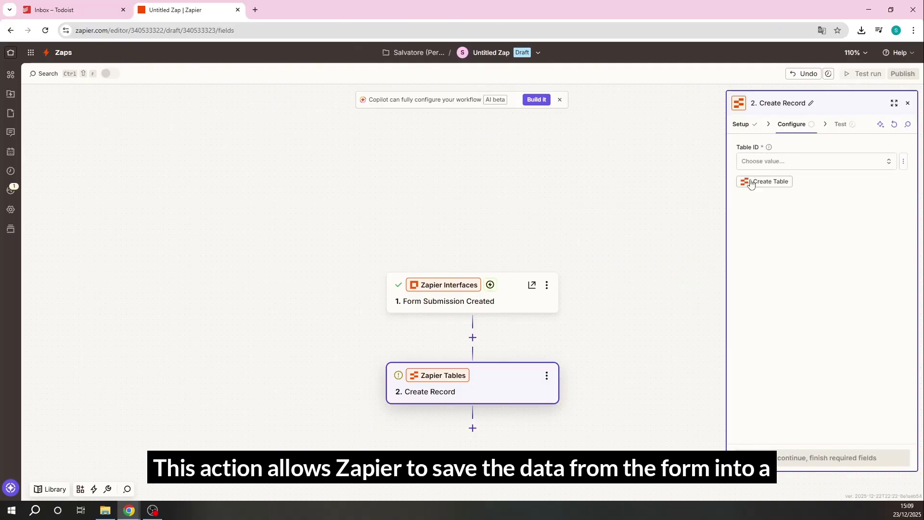
Create a new table for the record, map the form's Task answer to its Text Field, and continue to testing
click(772, 186)
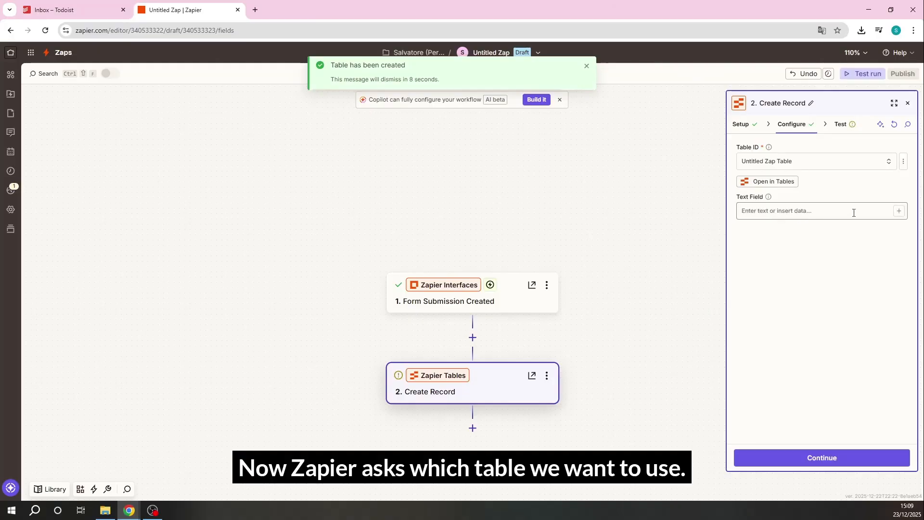
click(899, 211)
scroll(614, 389, down, 1)
scroll(615, 390, down, 2)
click(615, 463)
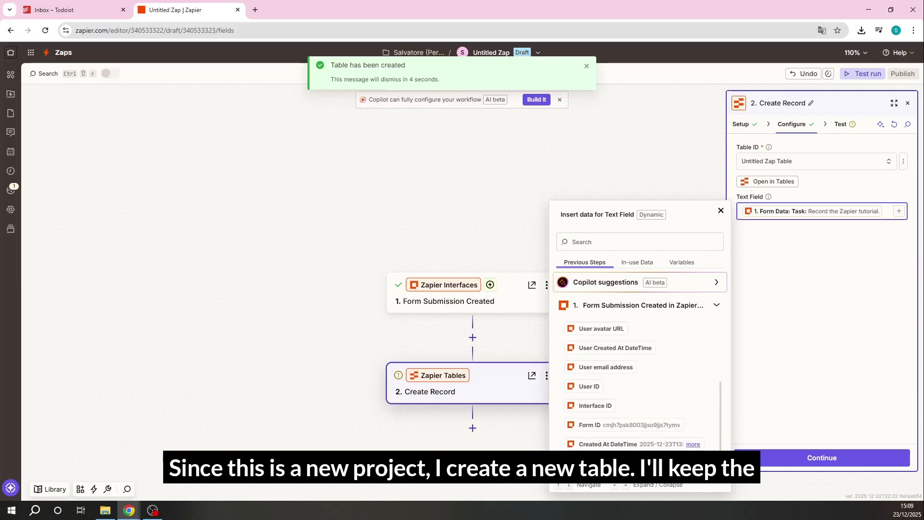
click(813, 299)
click(799, 457)
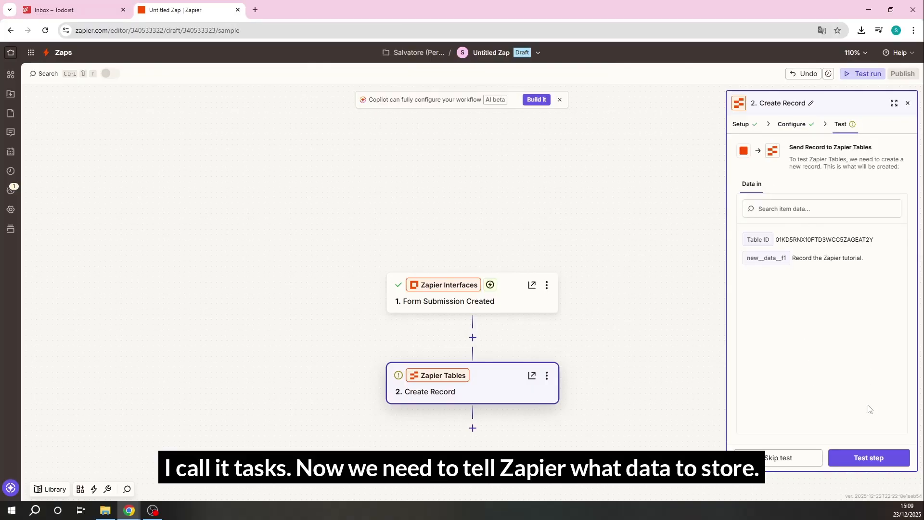
Test the Create Record step, look through the returned data, and publish the Zap
click(872, 456)
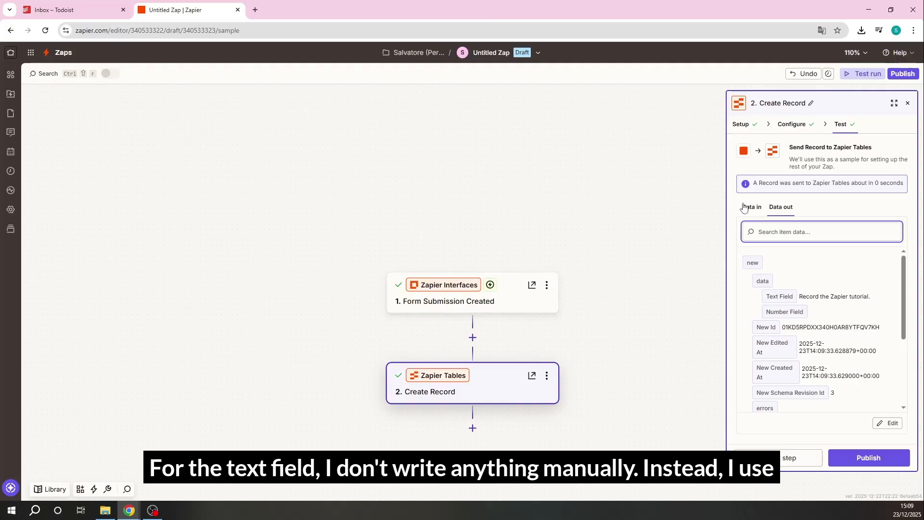
scroll(821, 308, down, 5)
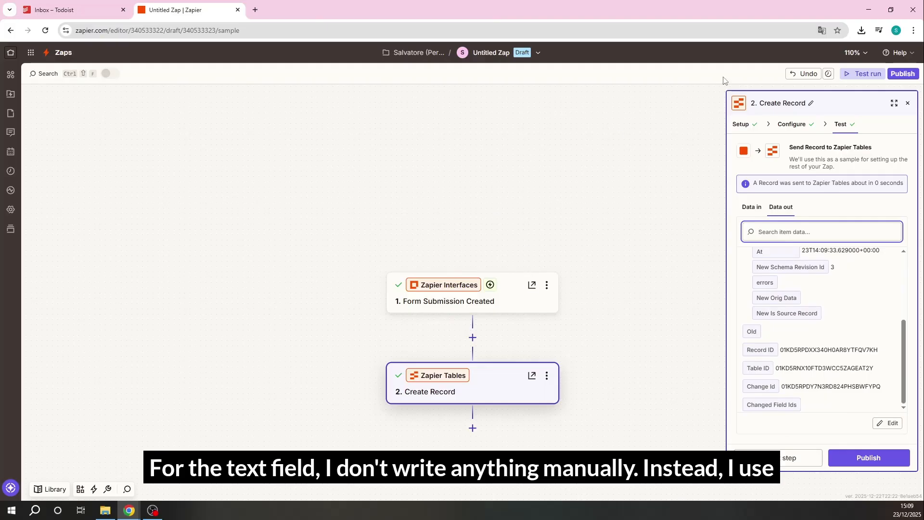
click(866, 460)
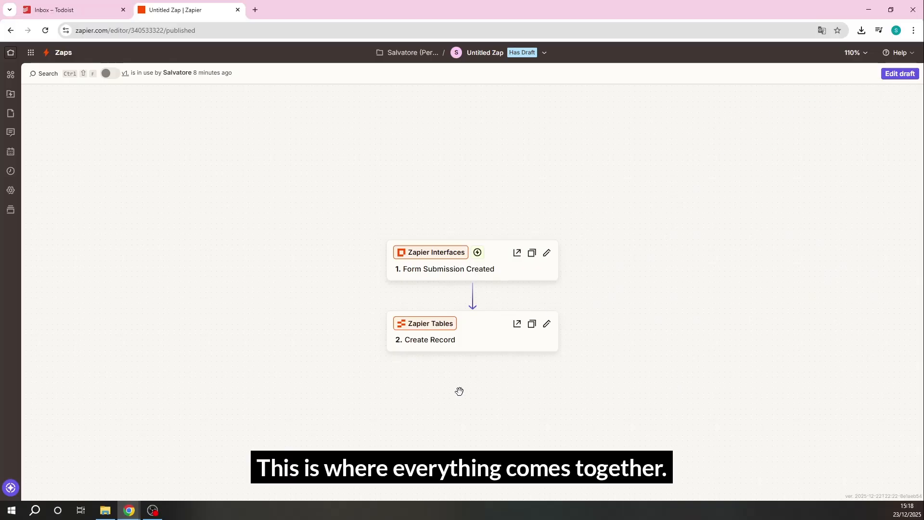
Resume the published Zap's existing draft and choose Todoist as the app for the empty third step
click(895, 75)
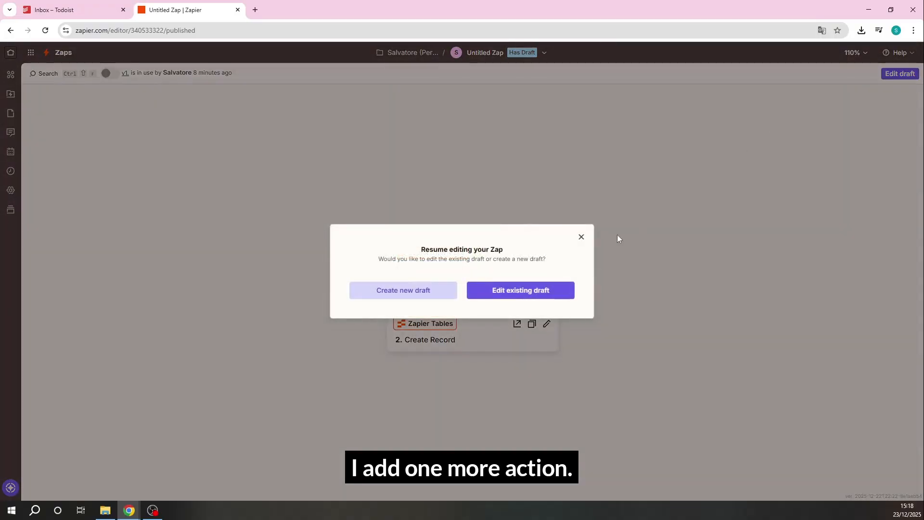
click(499, 293)
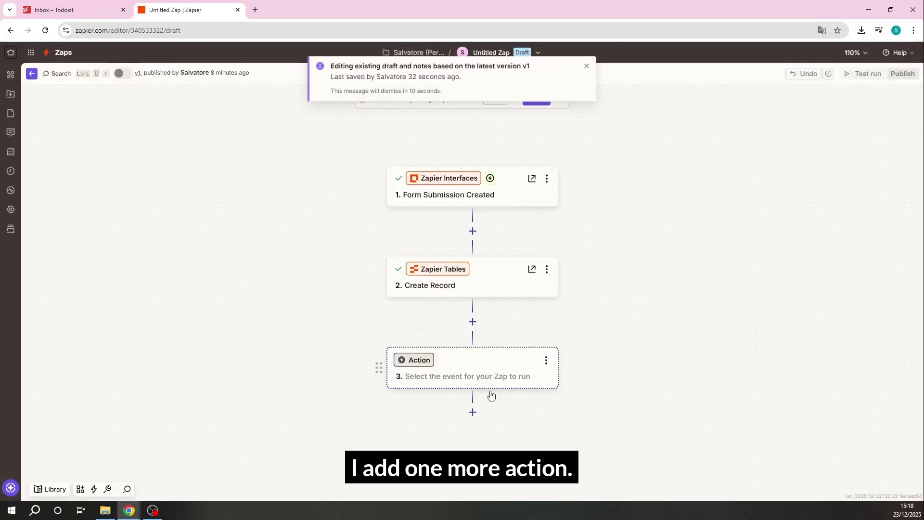
click(422, 375)
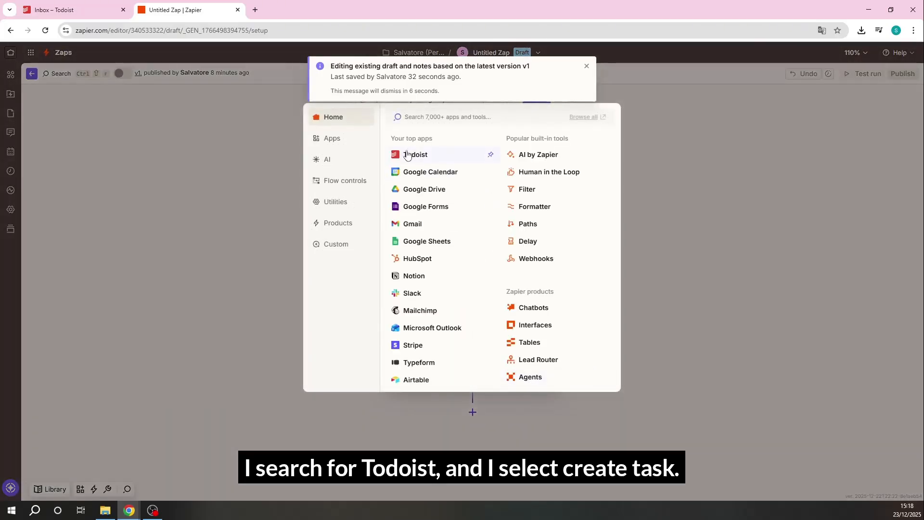
click(416, 158)
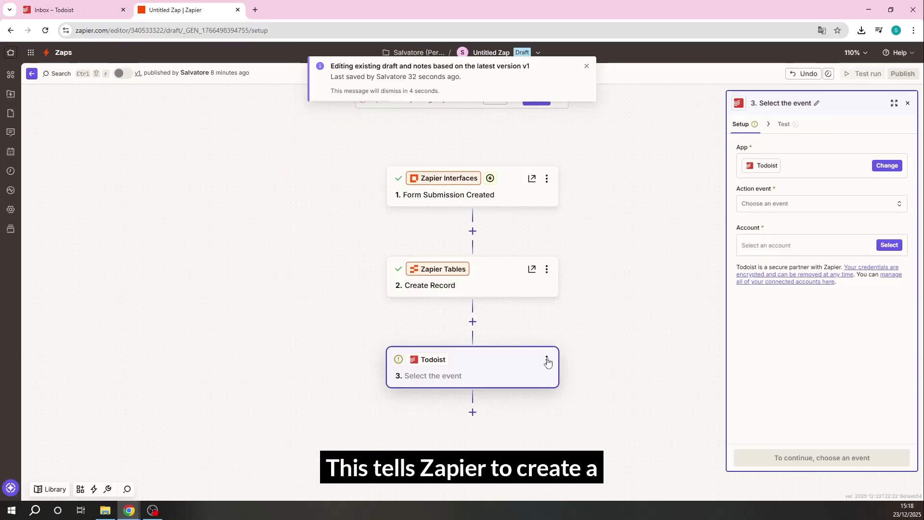
Set the Todoist step's action event to Create Task and continue to its configuration
click(825, 208)
scroll(661, 289, down, 1)
scroll(658, 290, down, 1)
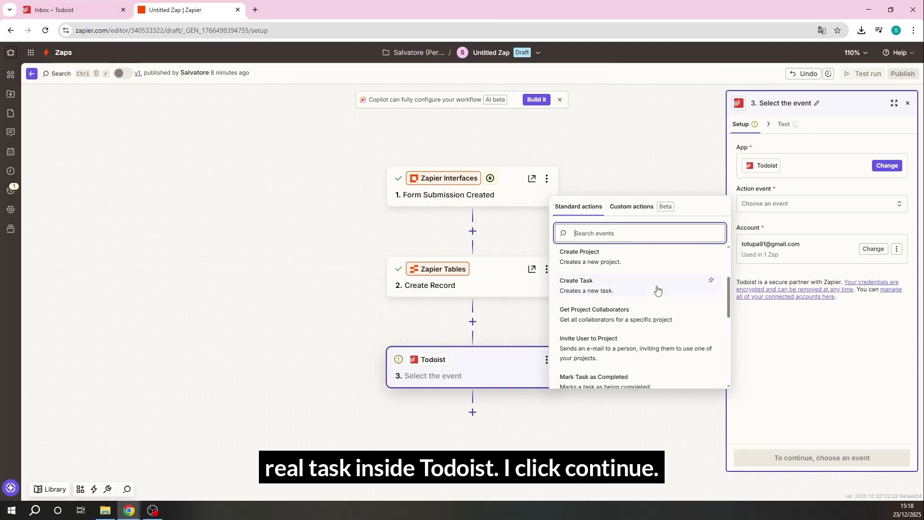
scroll(658, 289, up, 1)
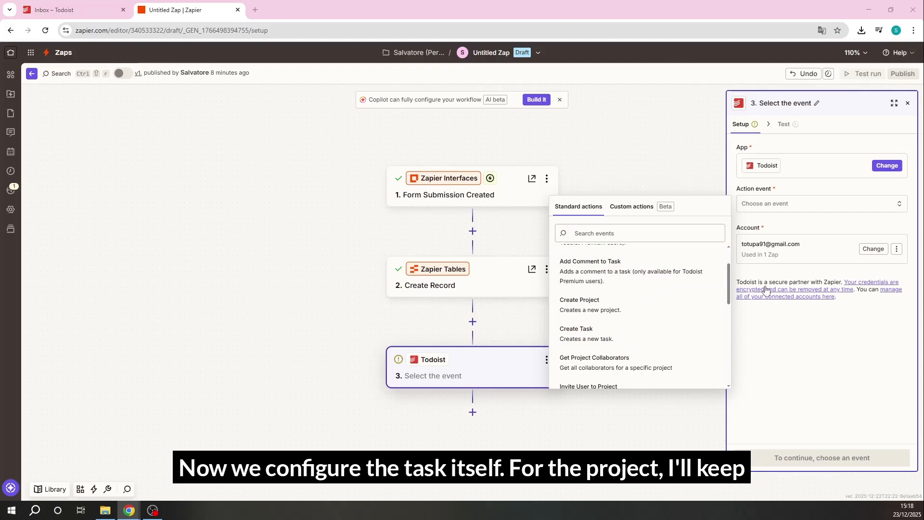
click(604, 332)
click(809, 453)
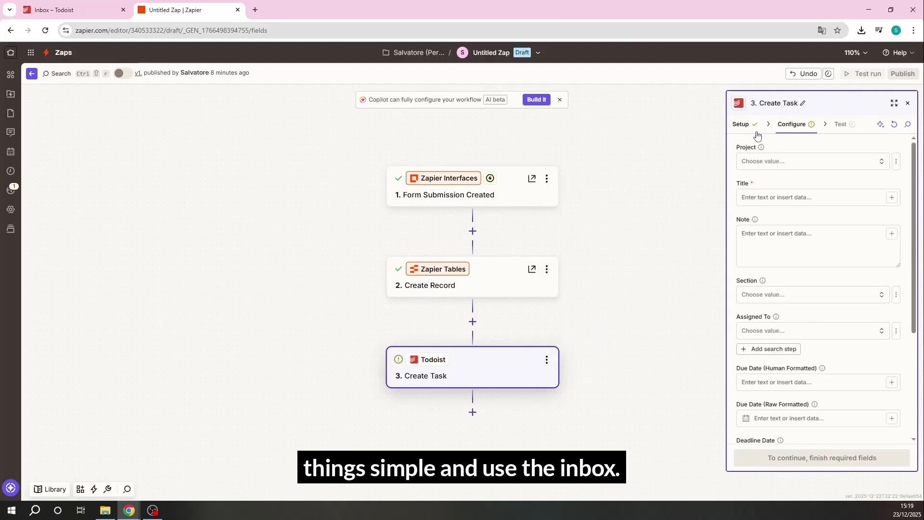
Set the task's project to Inbox and map its title to the form submission's Form Data: Task answer
click(781, 166)
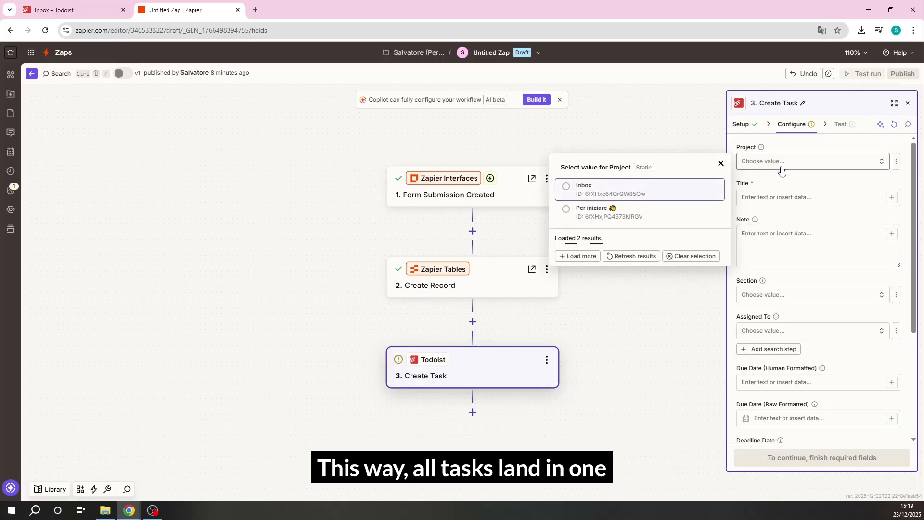
click(579, 185)
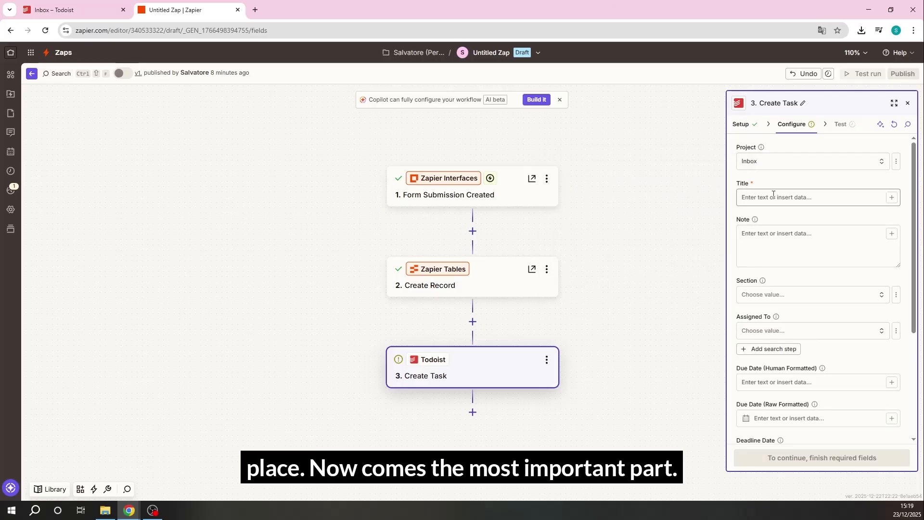
click(817, 198)
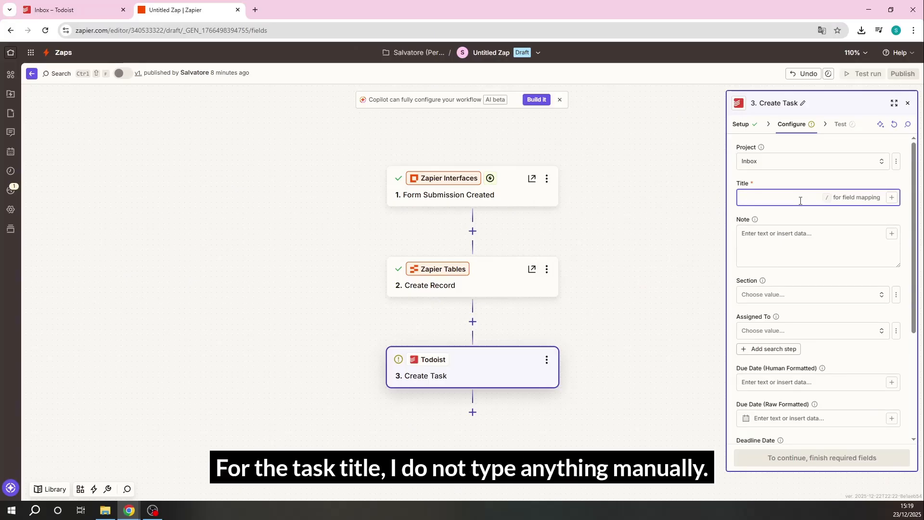
click(891, 197)
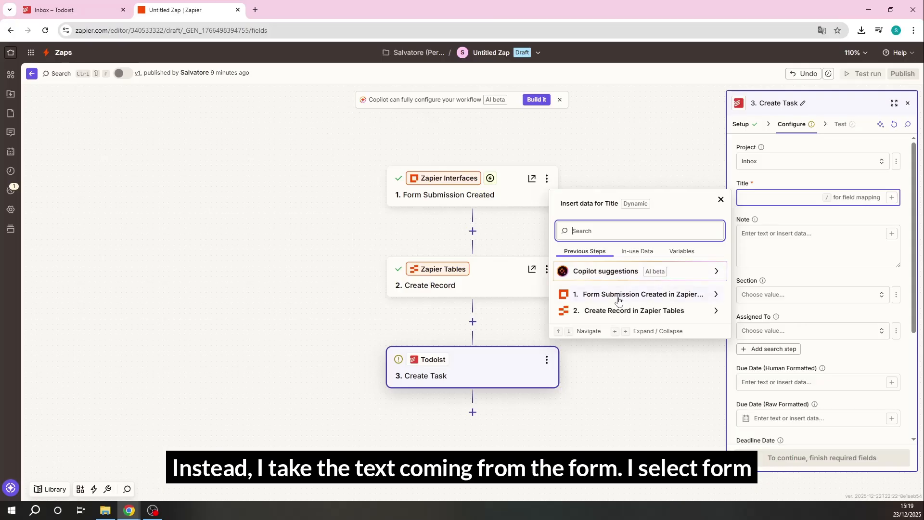
click(719, 299)
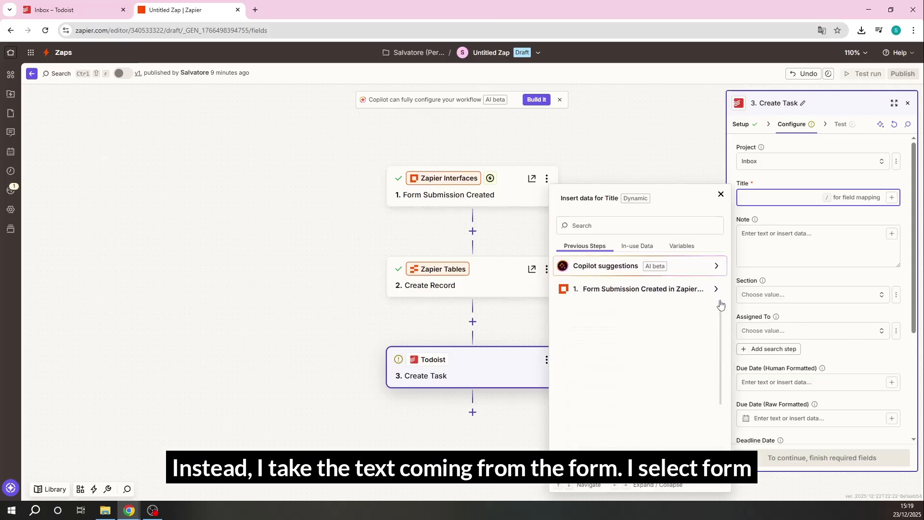
scroll(640, 365, down, 2)
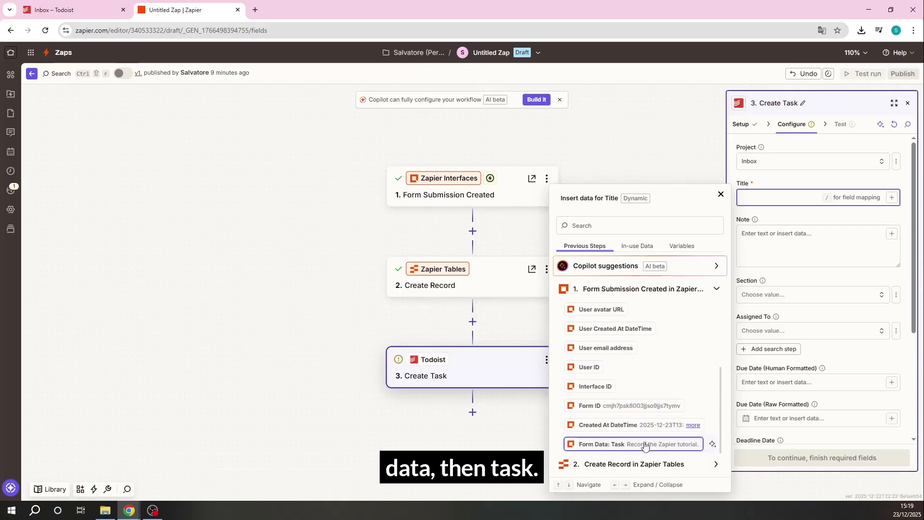
click(590, 445)
Set the human-formatted due date to "Today" and continue to testing
click(780, 240)
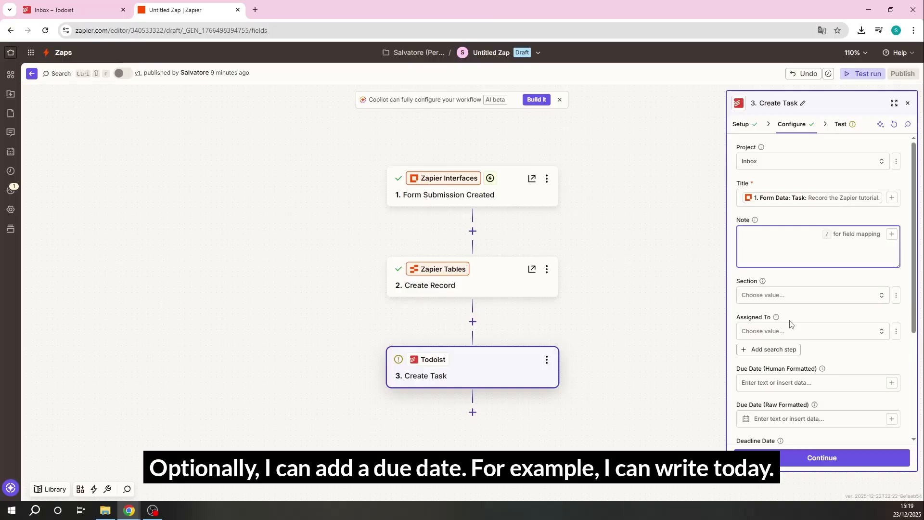
scroll(794, 318, down, 2)
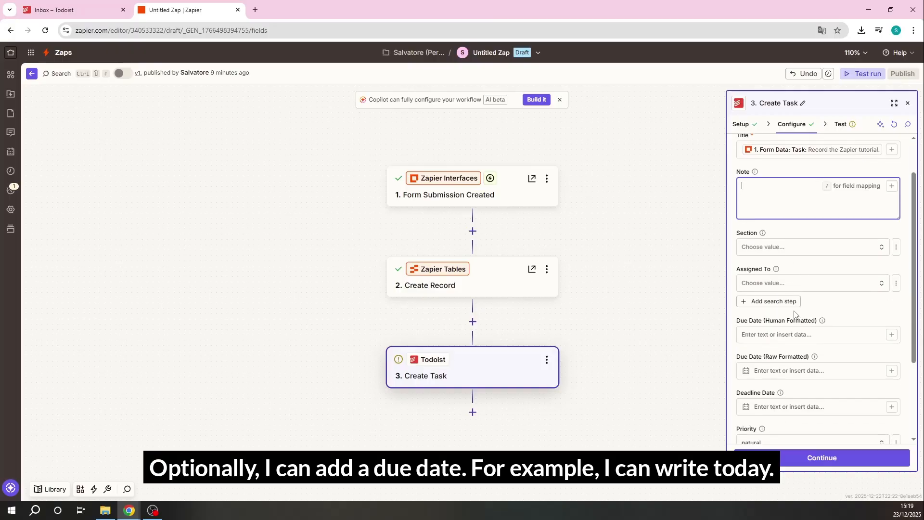
click(792, 291)
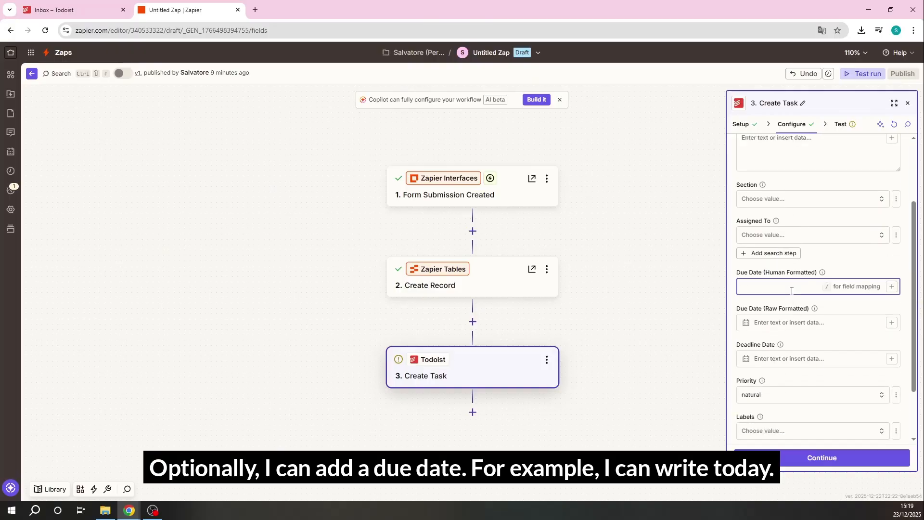
text(Today)
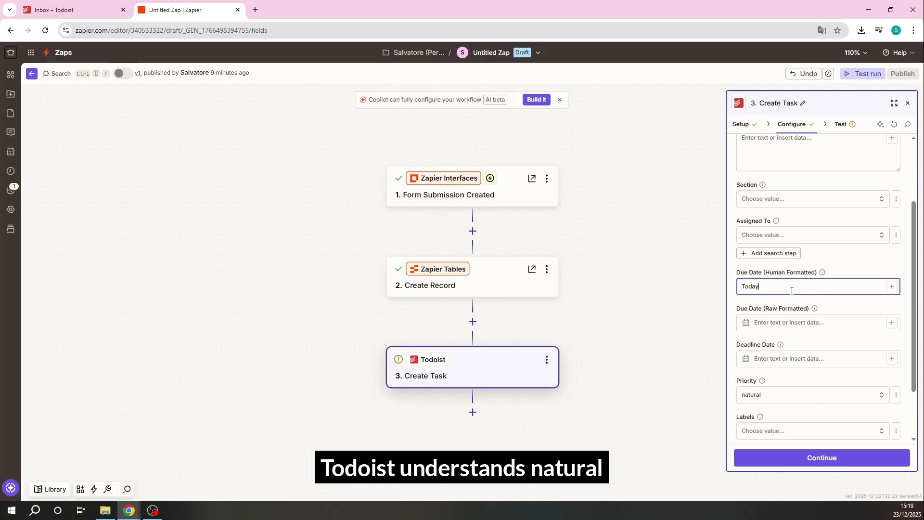
scroll(804, 344, down, 2)
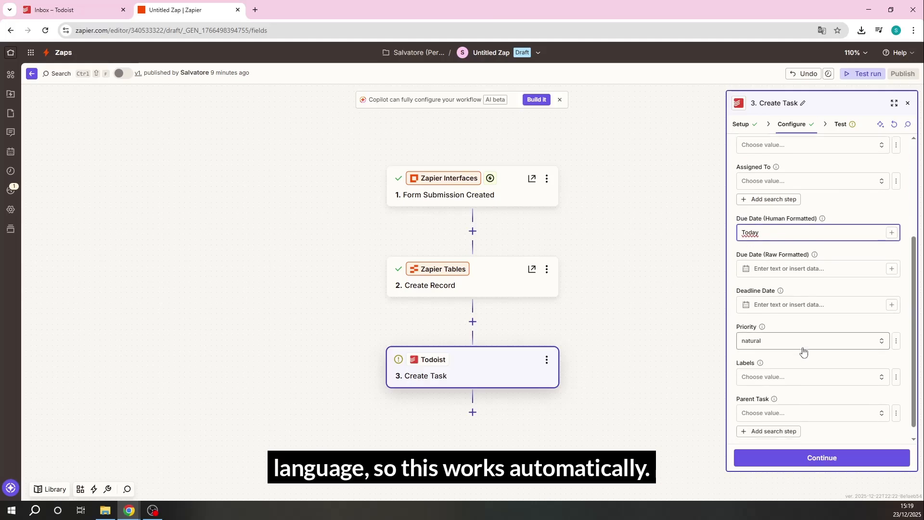
click(798, 460)
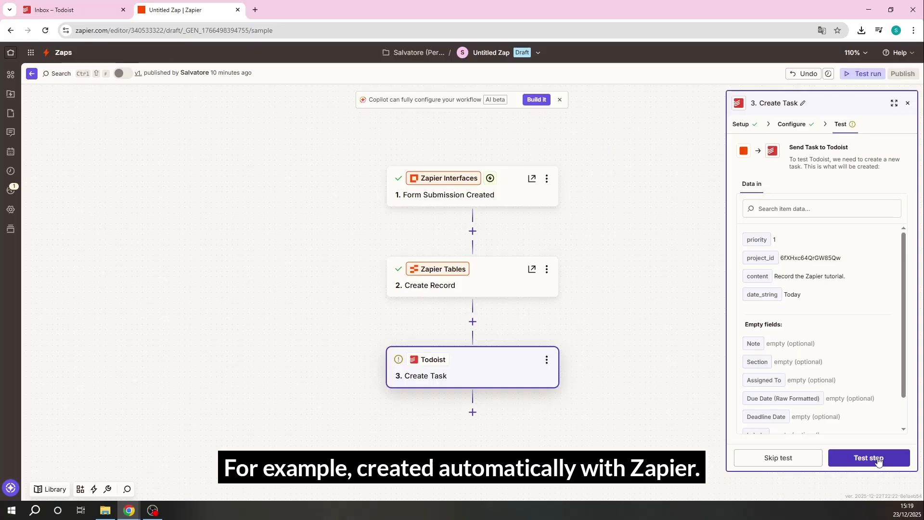
Test the Create Task step and publish the new Zap version under the name "todolist"
scroll(850, 296, down, 2)
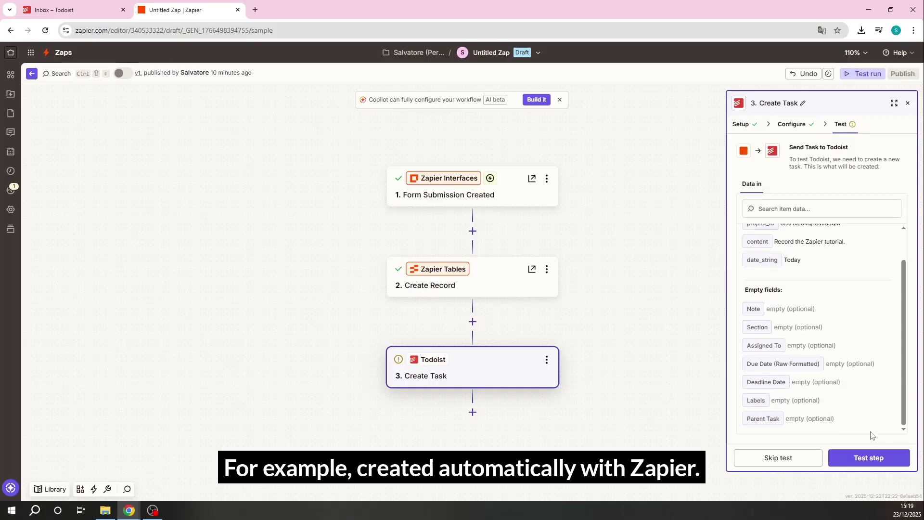
click(878, 458)
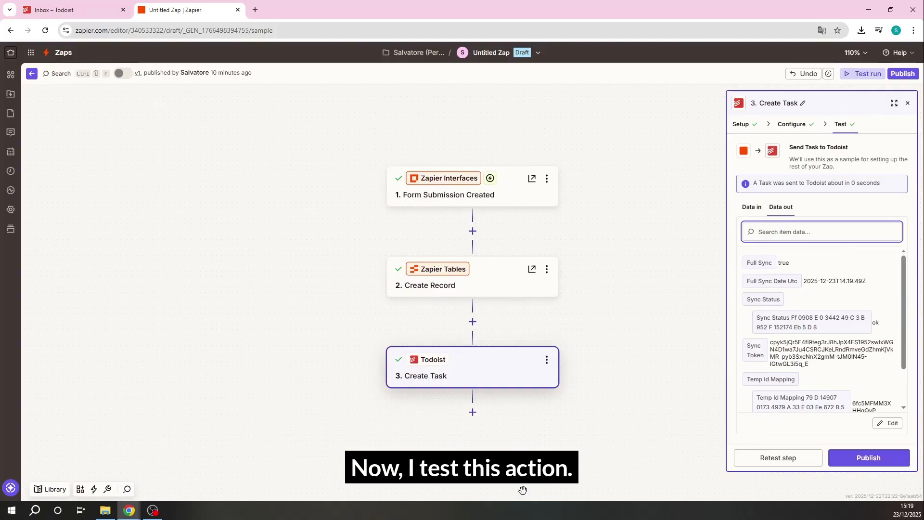
click(887, 458)
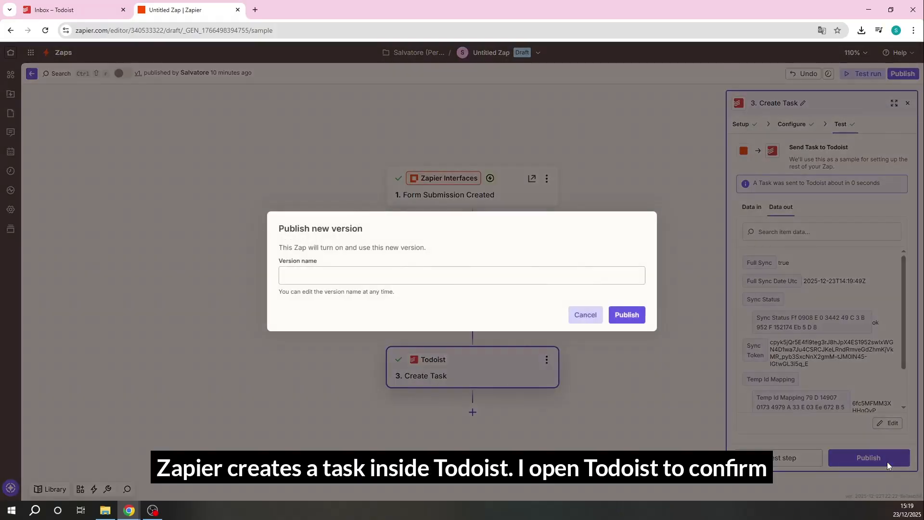
click(380, 274)
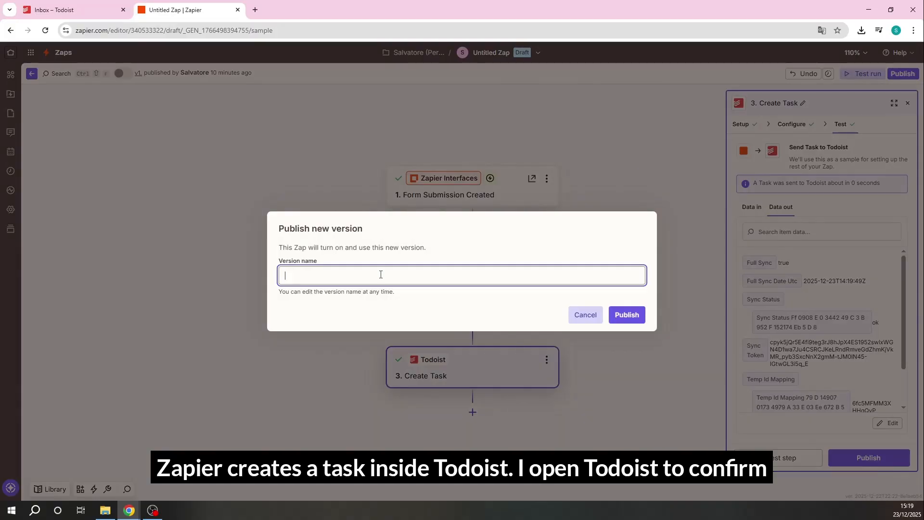
text(todolist)
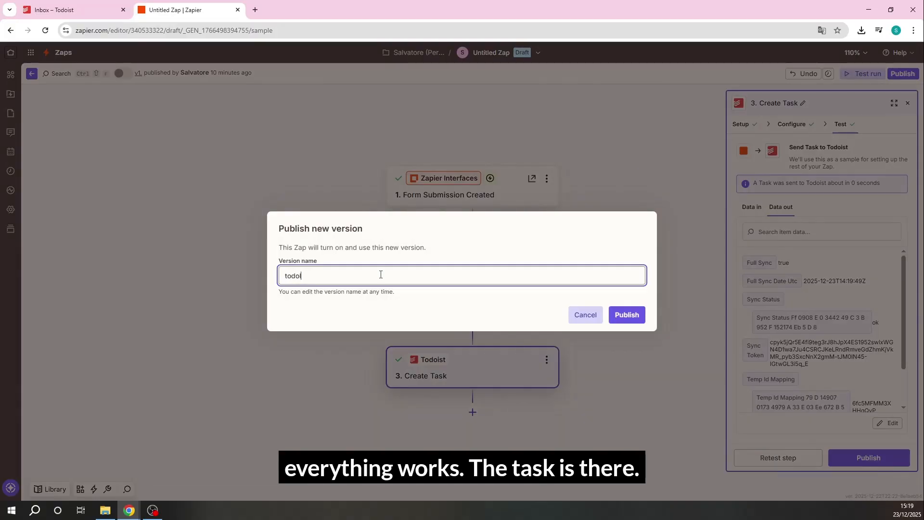
click(610, 316)
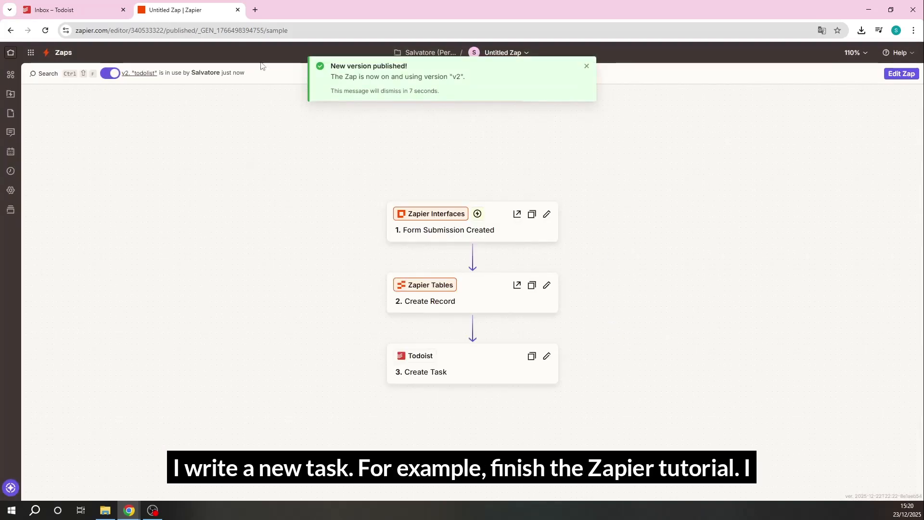
Submit the task "finish tutorial" through the bookmarked Quick Capture form in a new tab and check the Todoist inbox for it
click(257, 9)
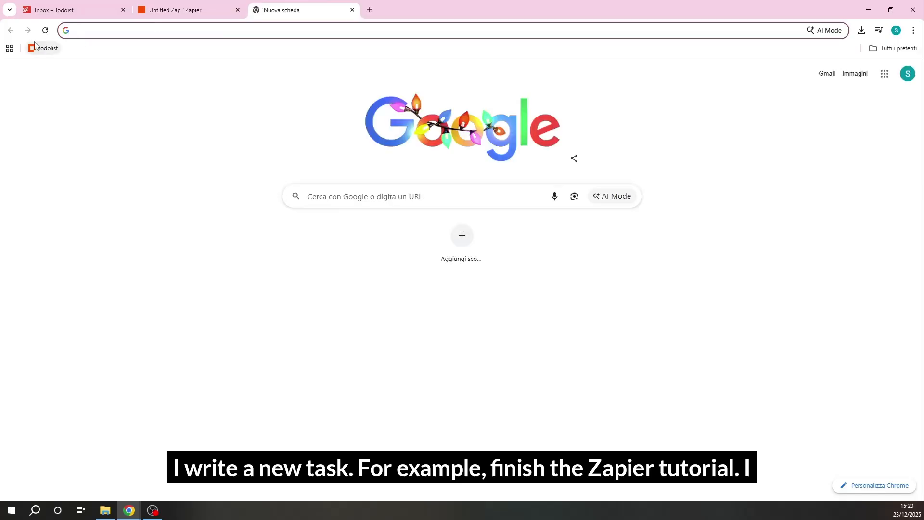
click(36, 47)
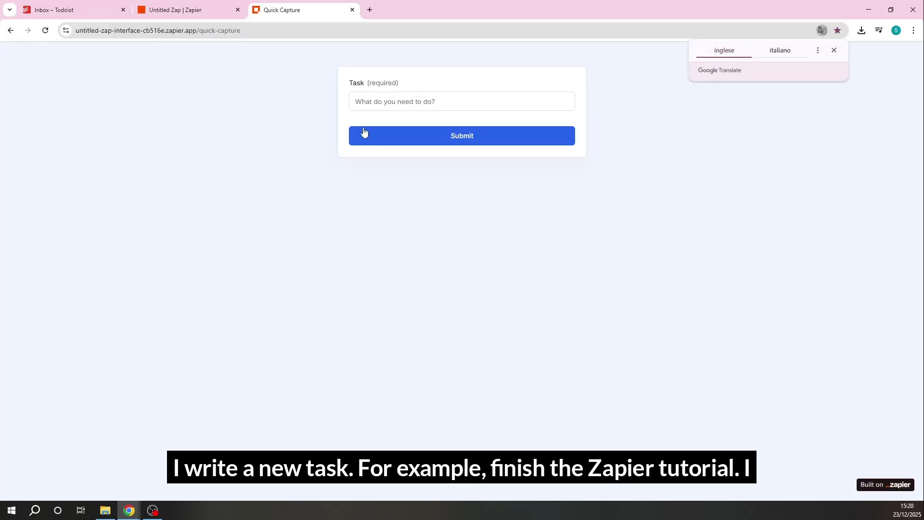
click(402, 105)
text(f)
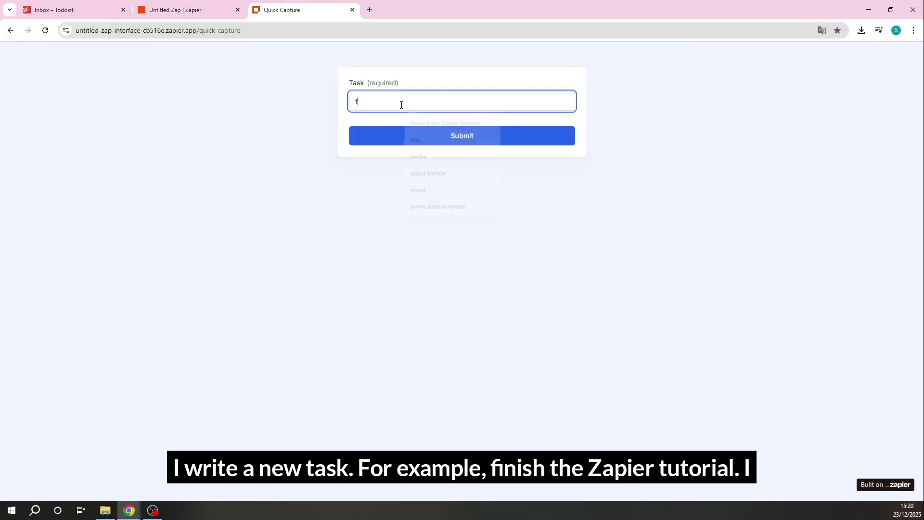
text(insh tutorial)
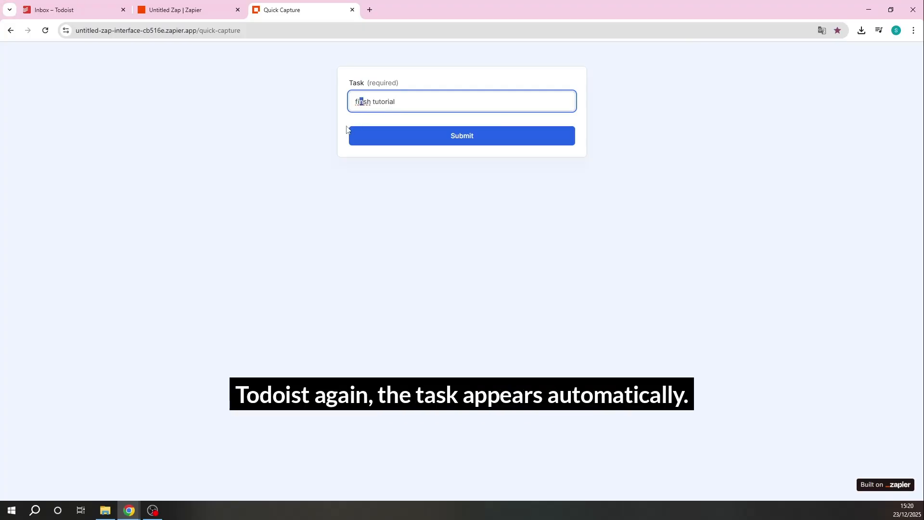
text(i)
click(405, 141)
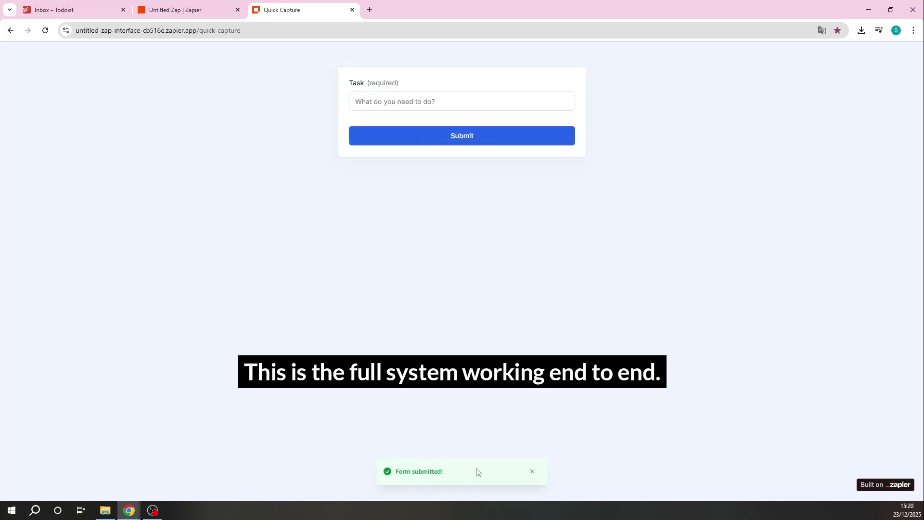
click(77, 9)
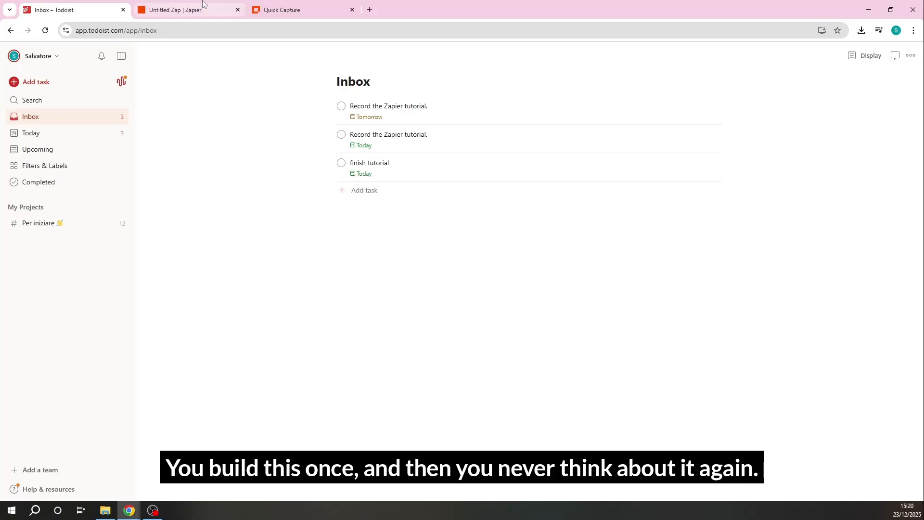
Submit the task "test" through the Quick Capture form in another new tab and return to the Todoist inbox
click(272, 7)
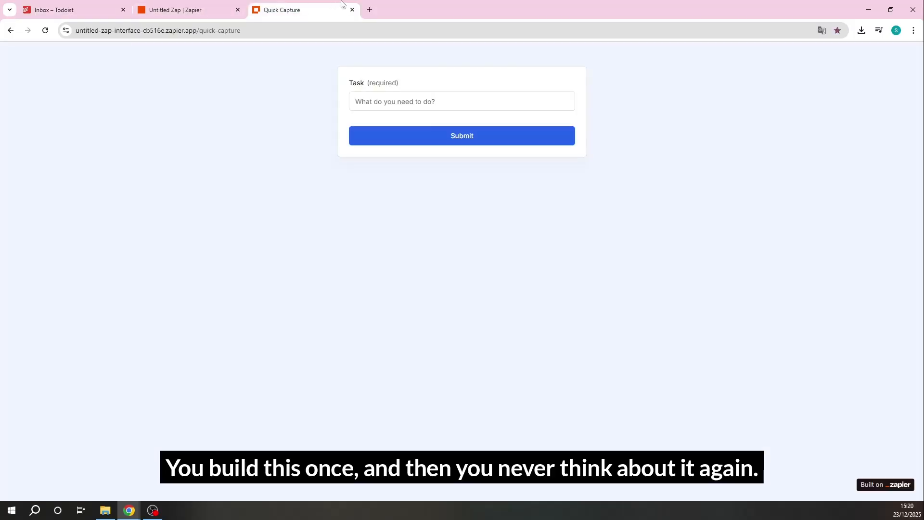
click(369, 10)
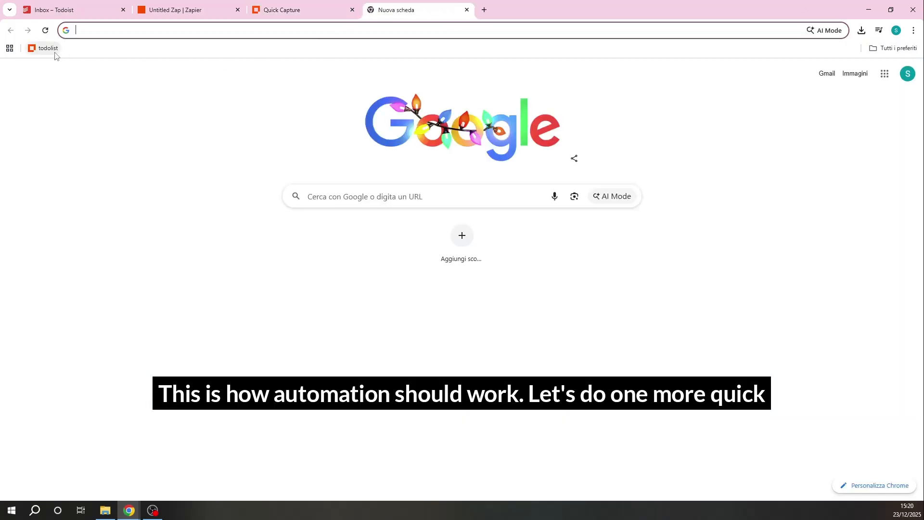
click(55, 52)
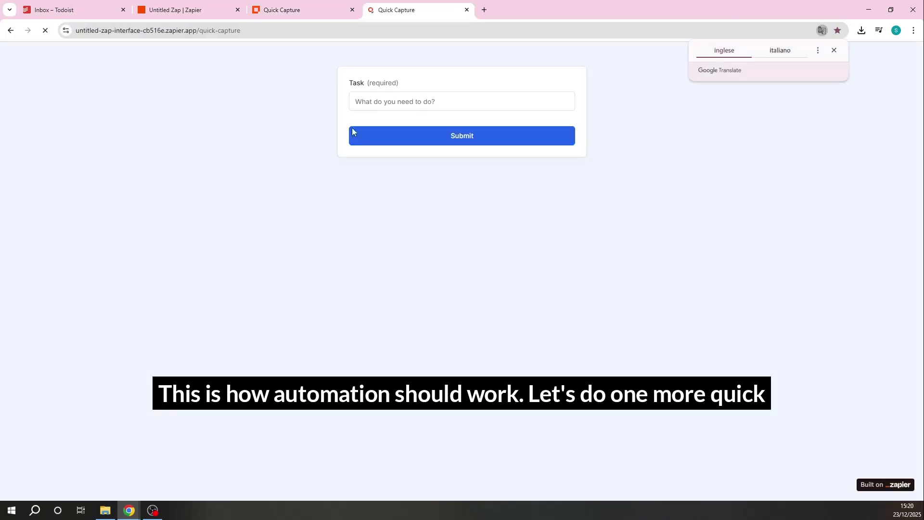
click(386, 98)
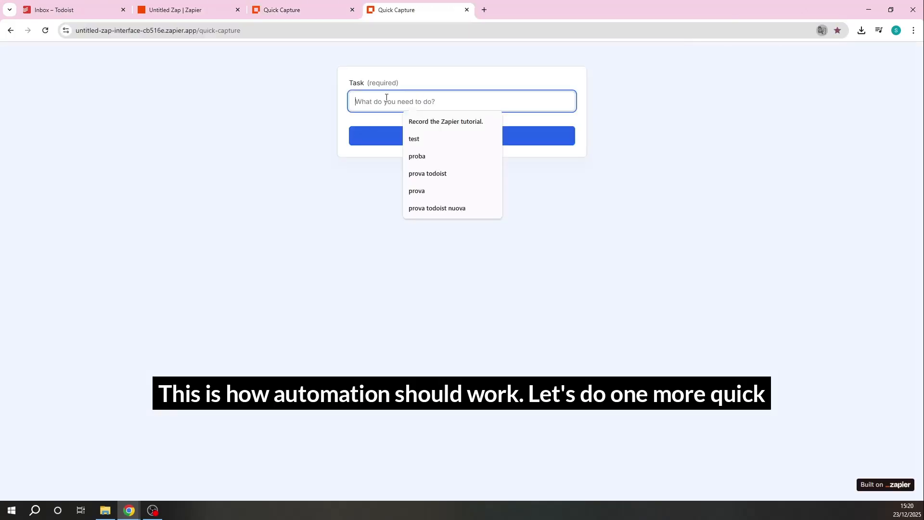
text(tes)
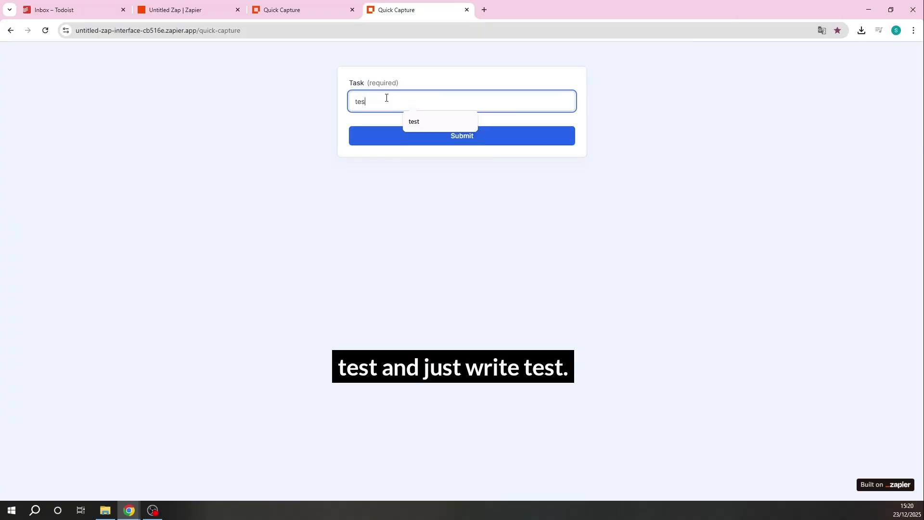
text(t)
click(365, 132)
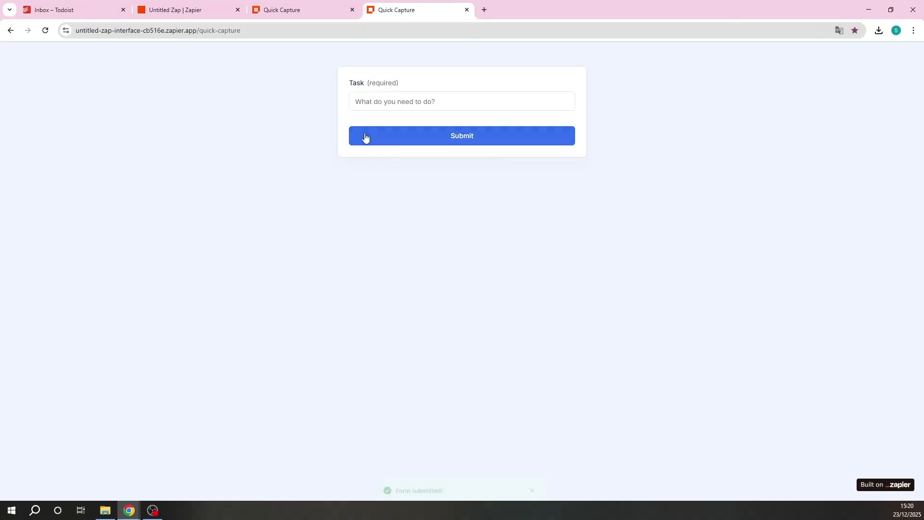
click(27, 3)
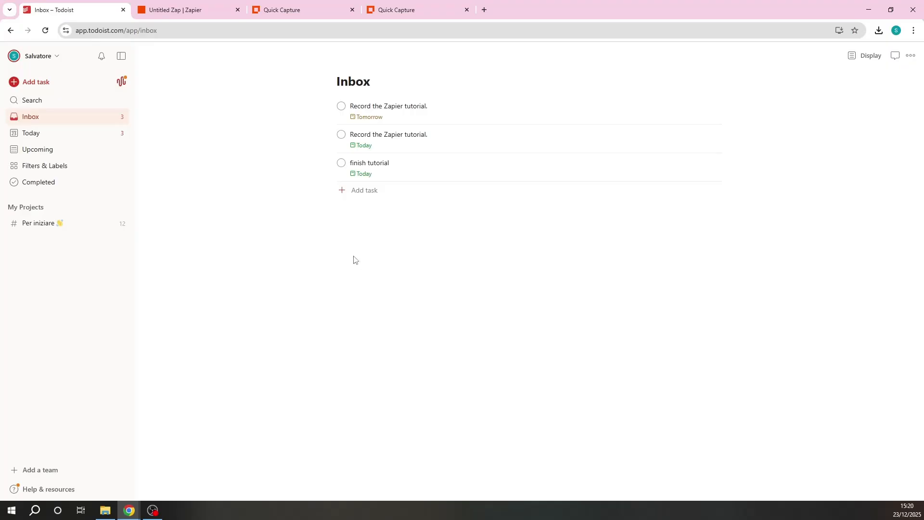